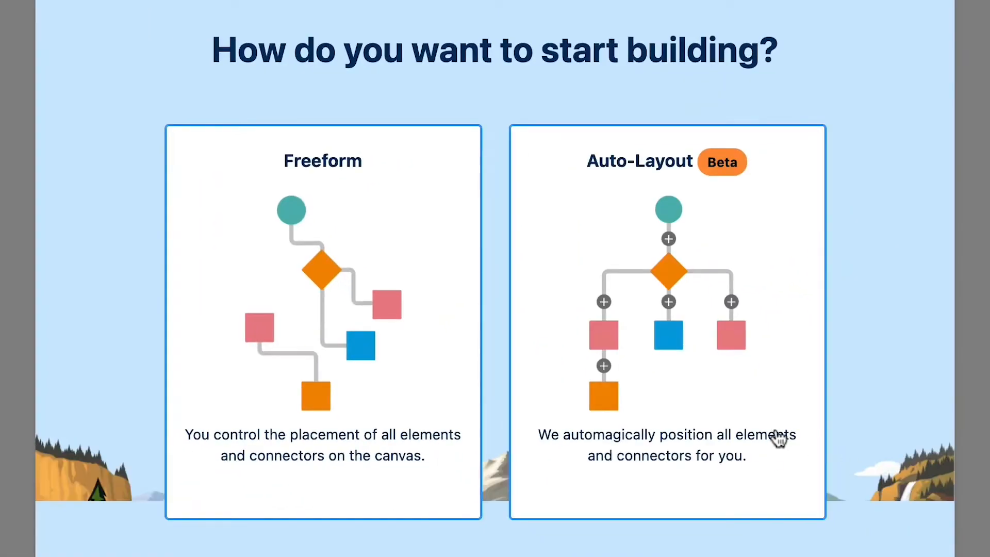
Start the flow in Auto-Layout mode and add a Screen element with the label and API name water_donations.
left_click(778, 438)
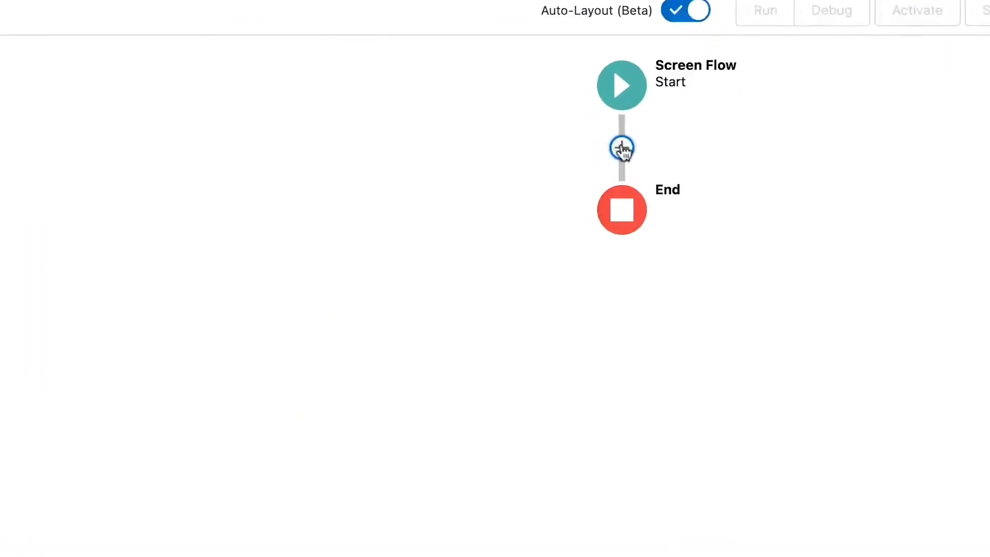
left_click(616, 153)
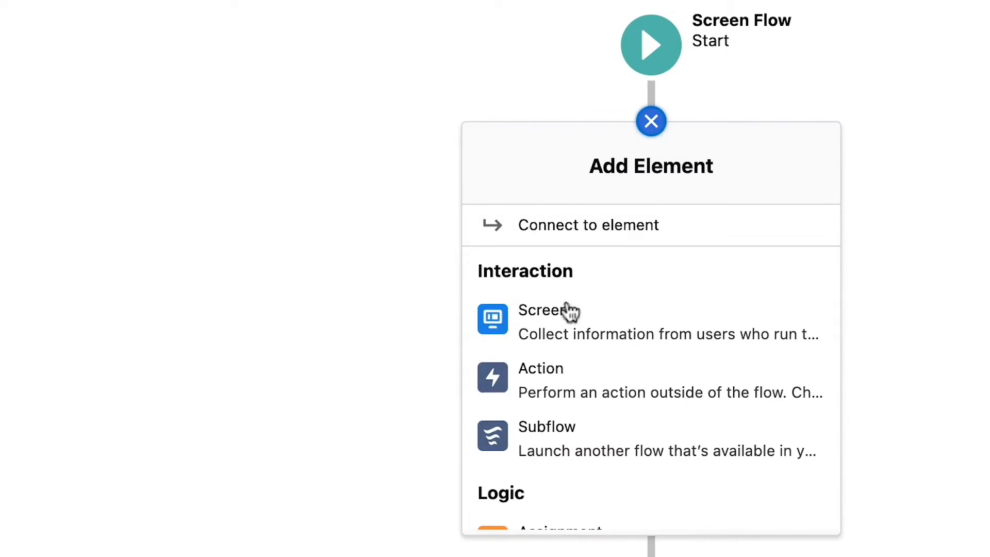
left_click(570, 330)
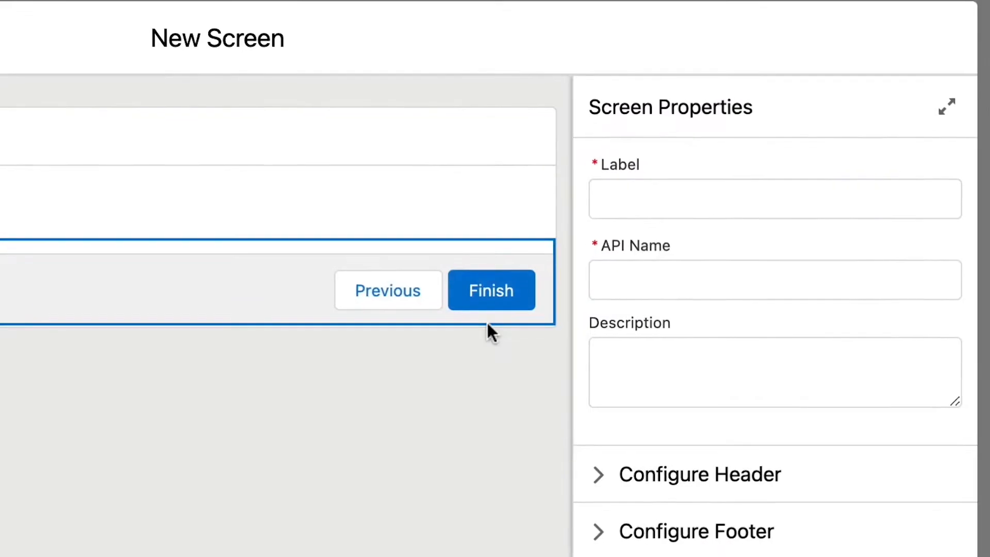
left_click(647, 189)
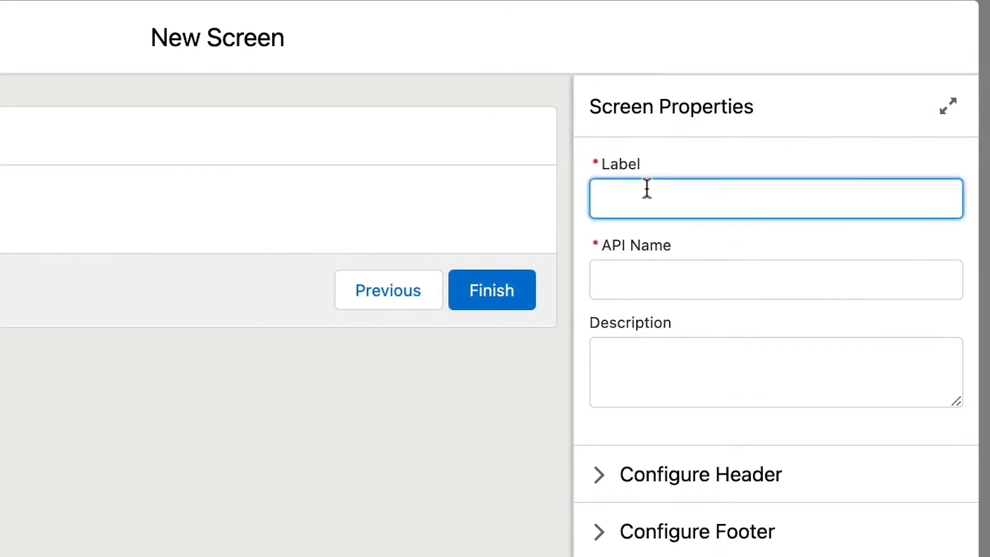
type("water_donations")
key("Tab")
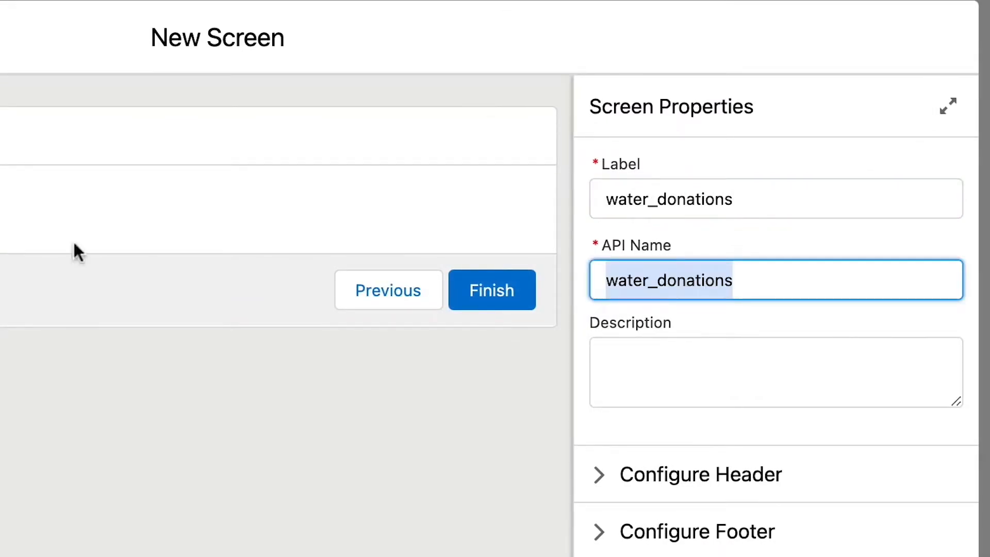
Add a Display Text component to the water_donations screen with the API name display_text.
scroll(172, 296, "down", 3)
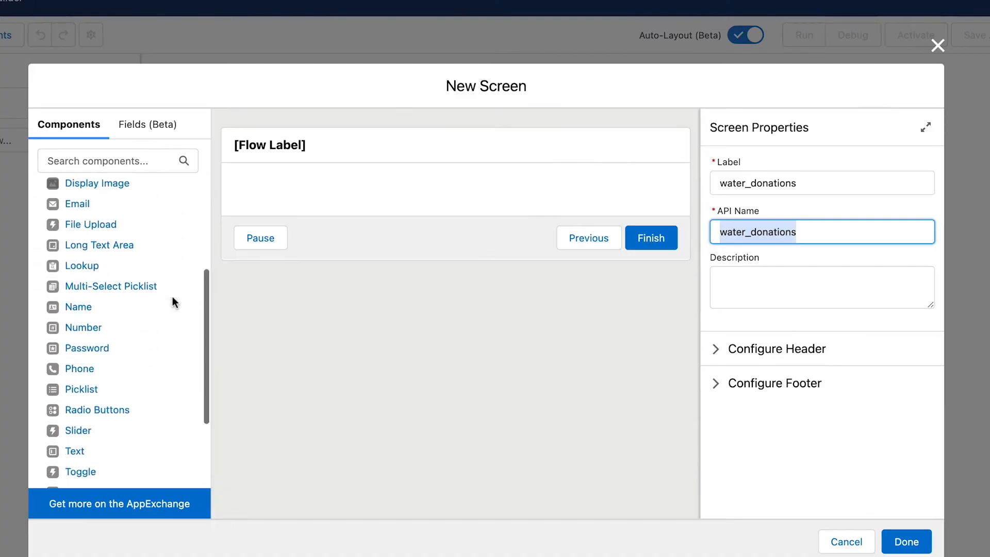
scroll(173, 297, "down", 3)
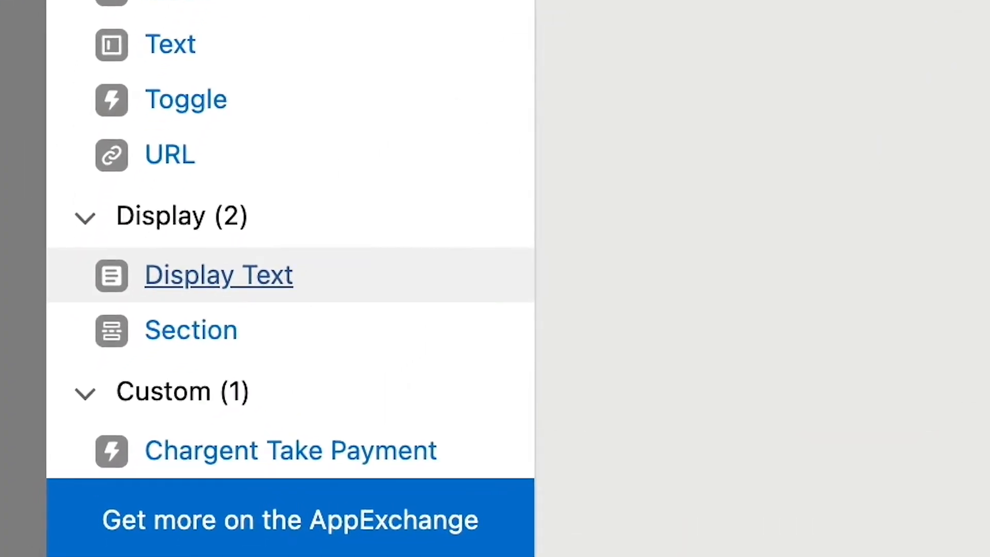
left_click_drag(219, 275, 390, 260)
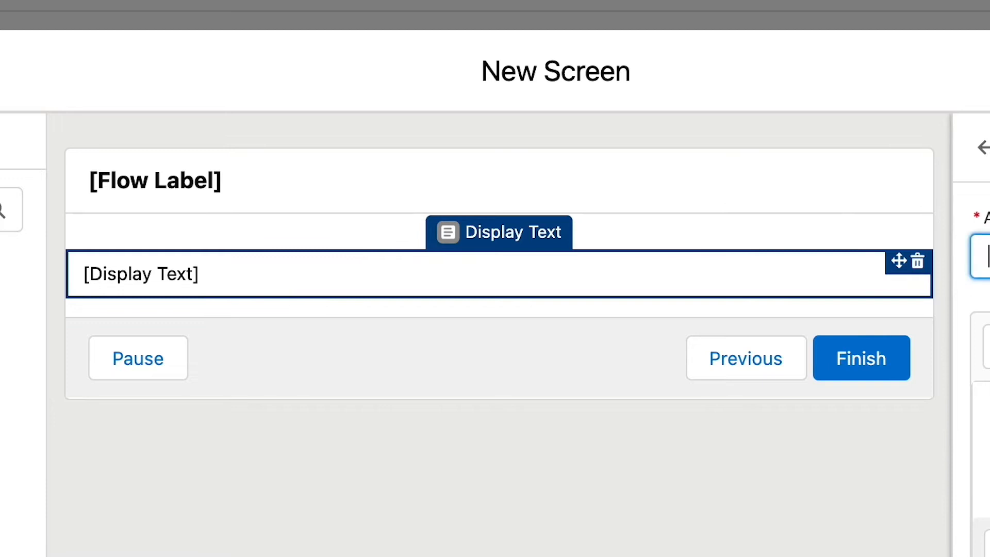
type("displa")
type("y_te")
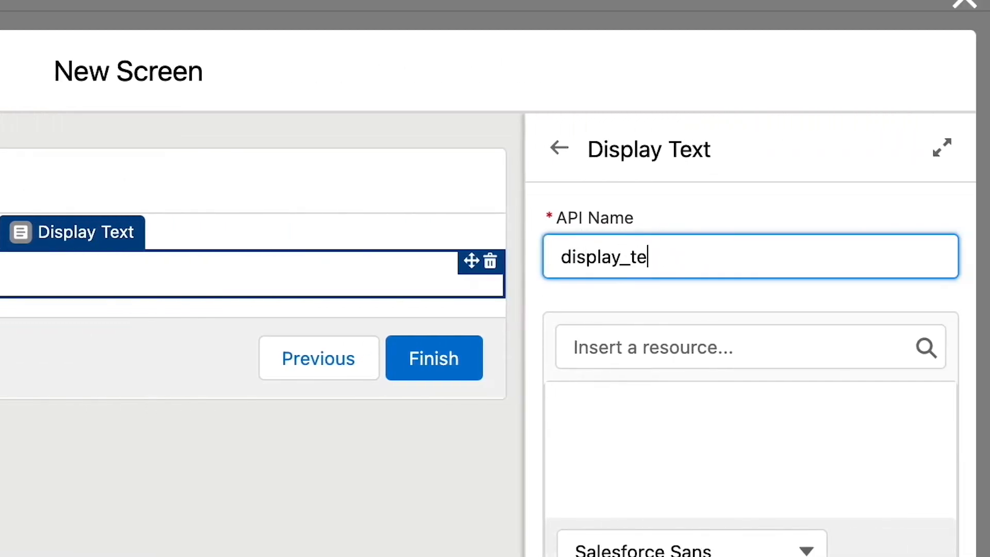
type("xt")
Write "Help send clean drinking water to the needy." as the display text, followed by a second paragraph starting with "The".
left_click(593, 407)
type("Help send clean drinking water to the needy.")
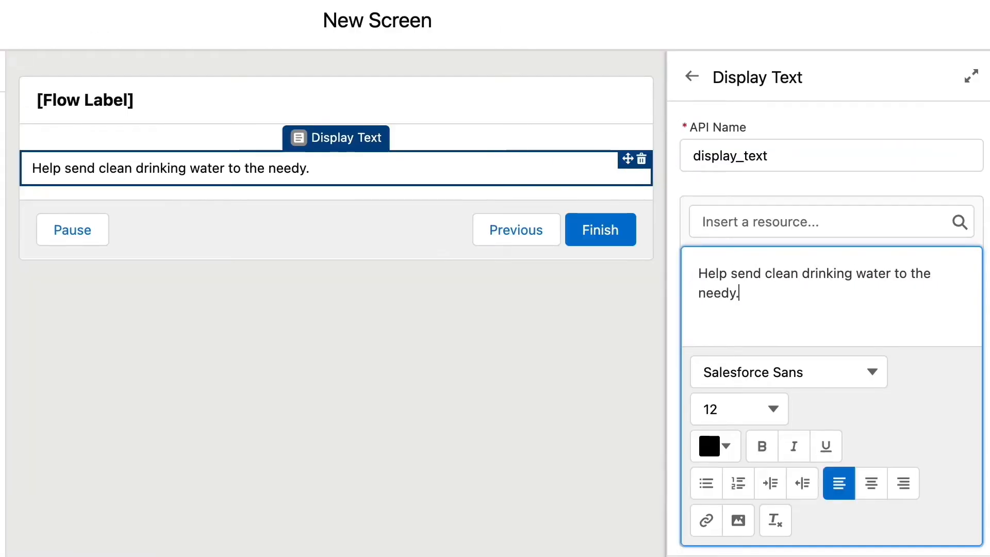
key("Return")
key("Return")
type("The")
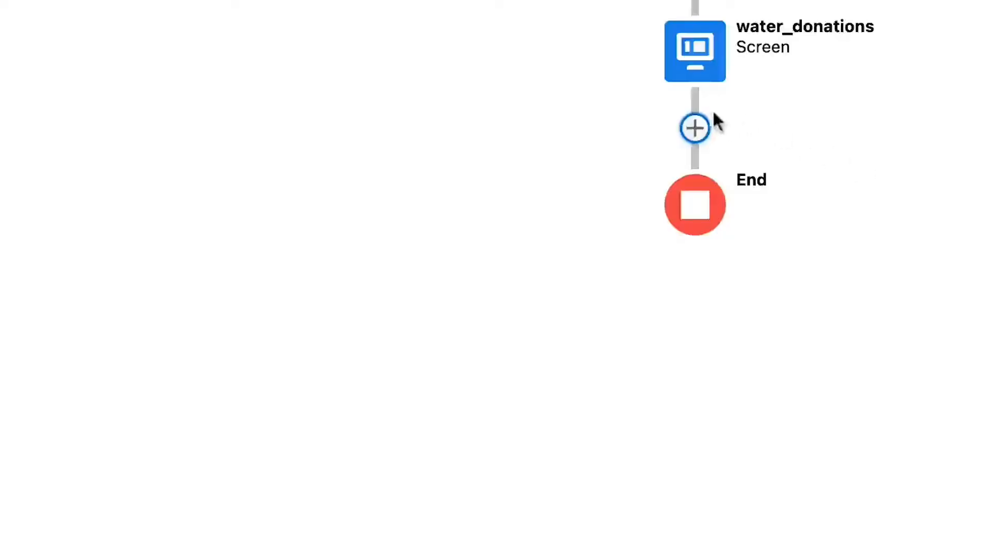
Add a Create Records element after water_donations, labelled "create Chargent Order" and described as "Create the Chargent Order and the Charge Amount".
left_click(695, 129)
scroll(669, 376, "down", 8)
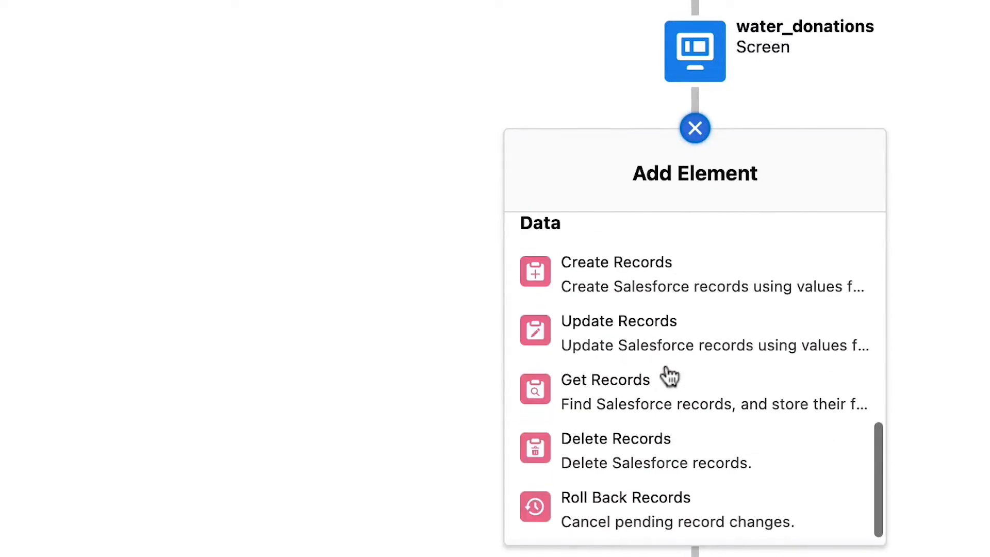
left_click(560, 293)
type("create Chargent Order")
key("Tab")
key("Tab")
type("C")
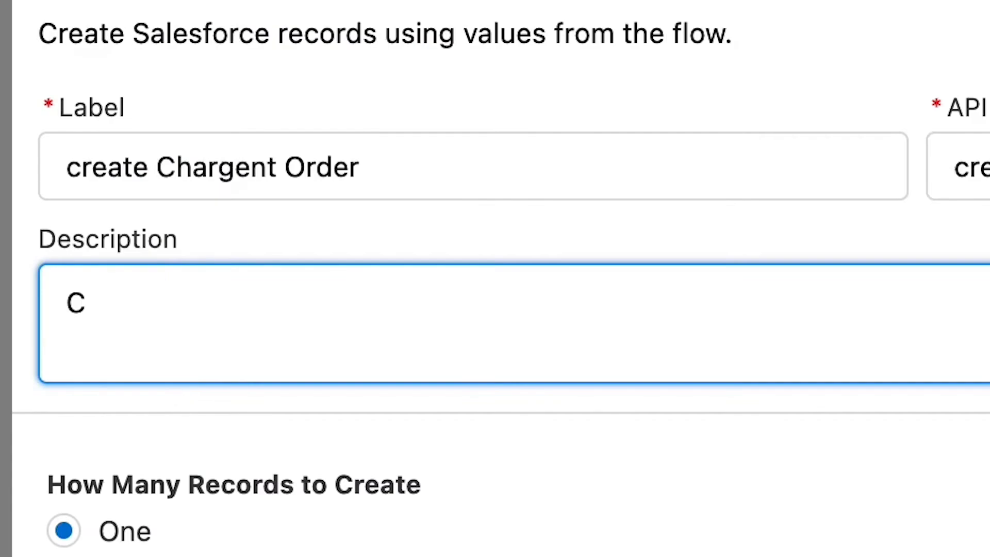
type("reate the Cha")
type("rgent Order")
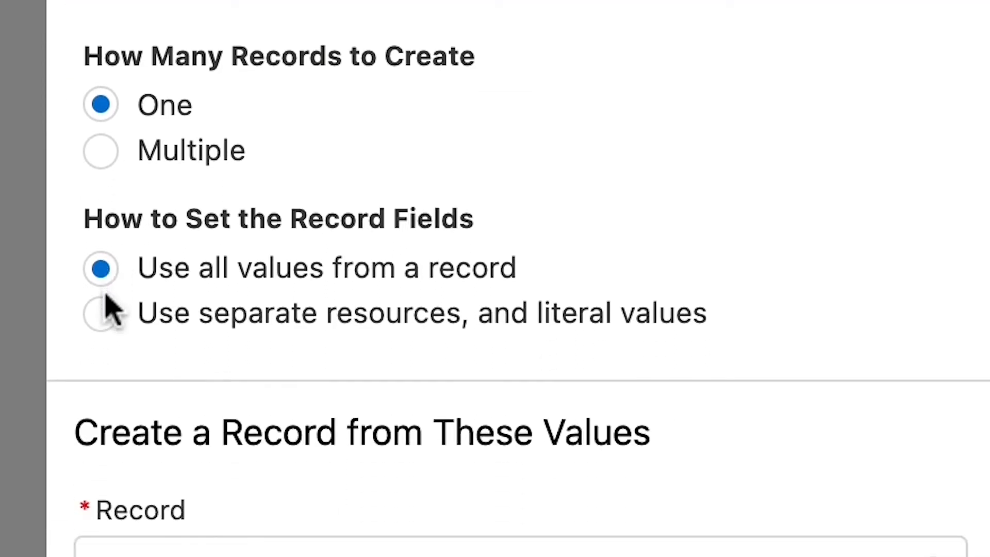
Set the record fields to use separate resources and literal values, and choose Chargent Order as the object.
left_click(101, 312)
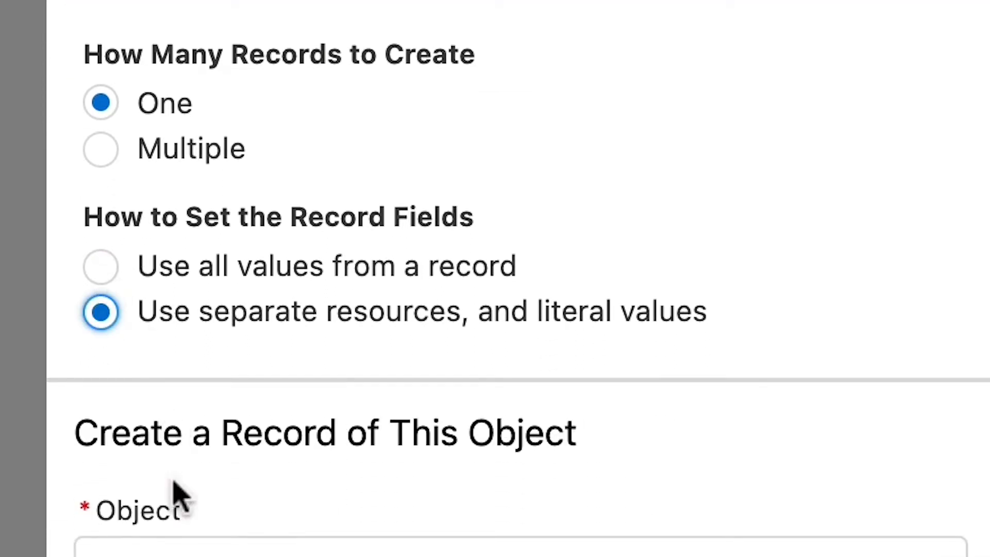
left_click(181, 545)
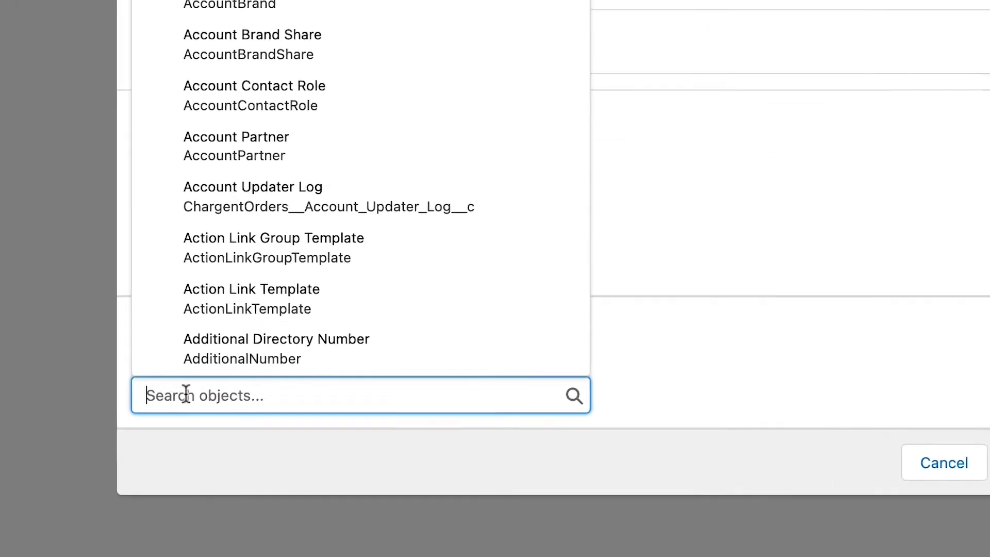
type("Chargent ")
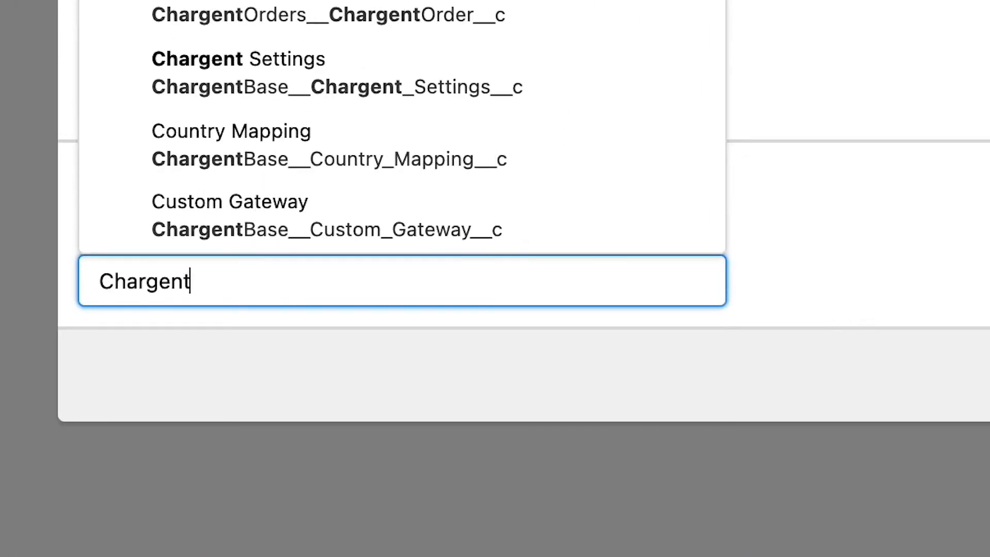
type("Or")
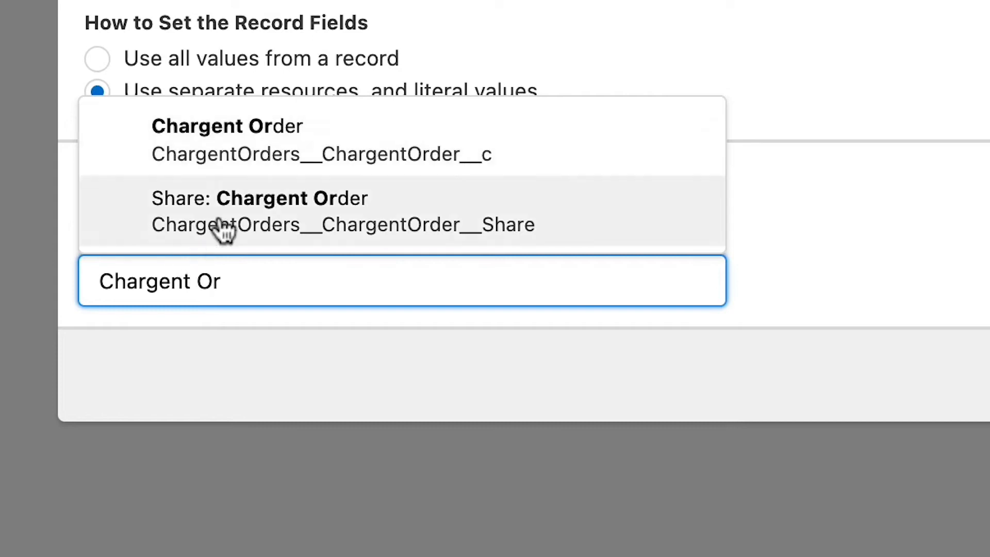
left_click(264, 147)
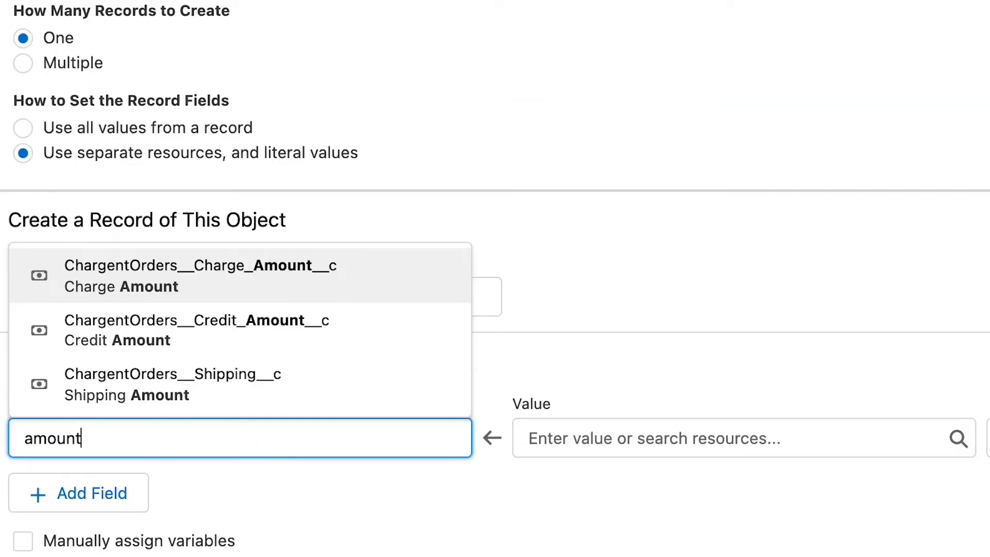
Set the ChargentOrders__Charge_Amount__c field of the new Chargent Order to 50.00.
left_click(187, 284)
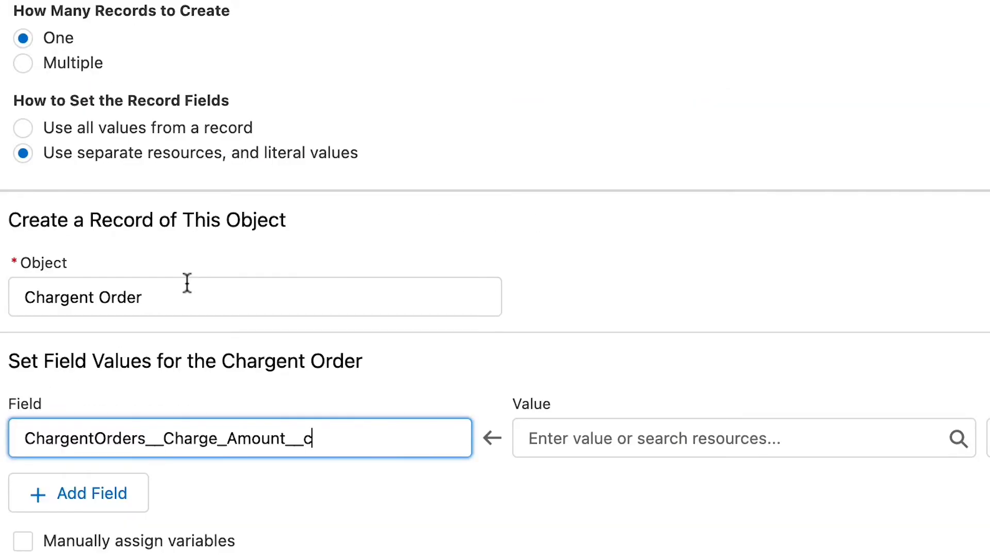
left_click(574, 438)
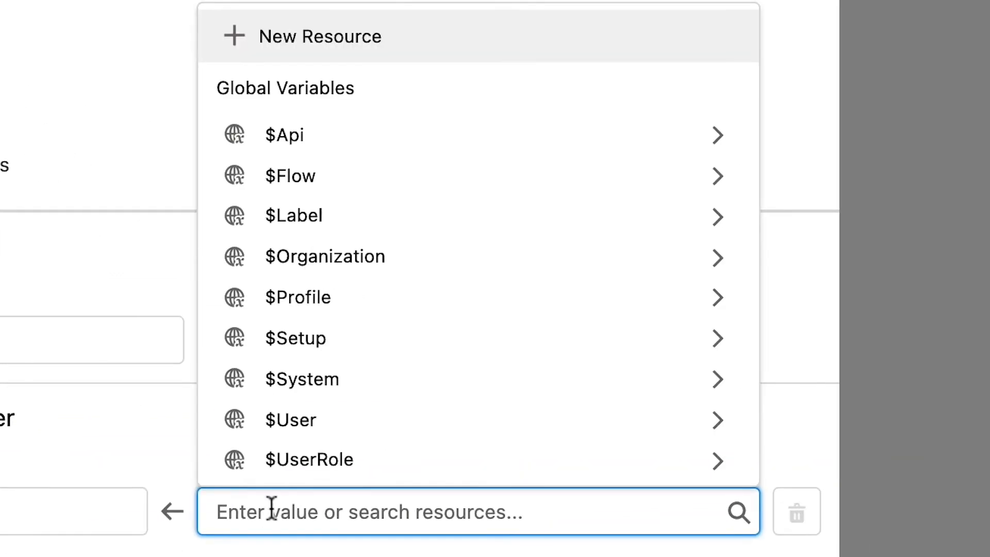
type("50.")
type("00")
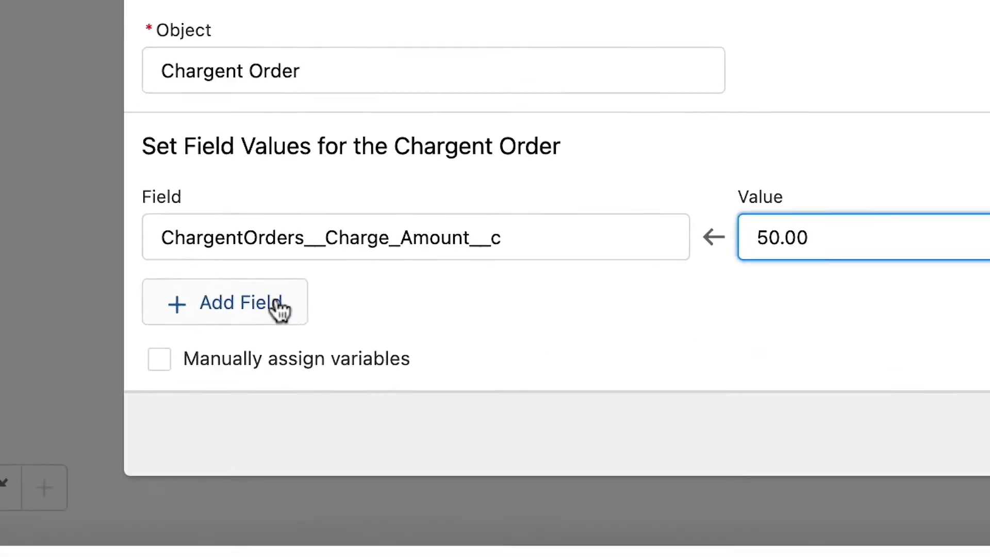
Add the ChargentOrders__Gateway__c field and fill its value with the record ID copied from the gateway record's URL.
left_click(281, 460)
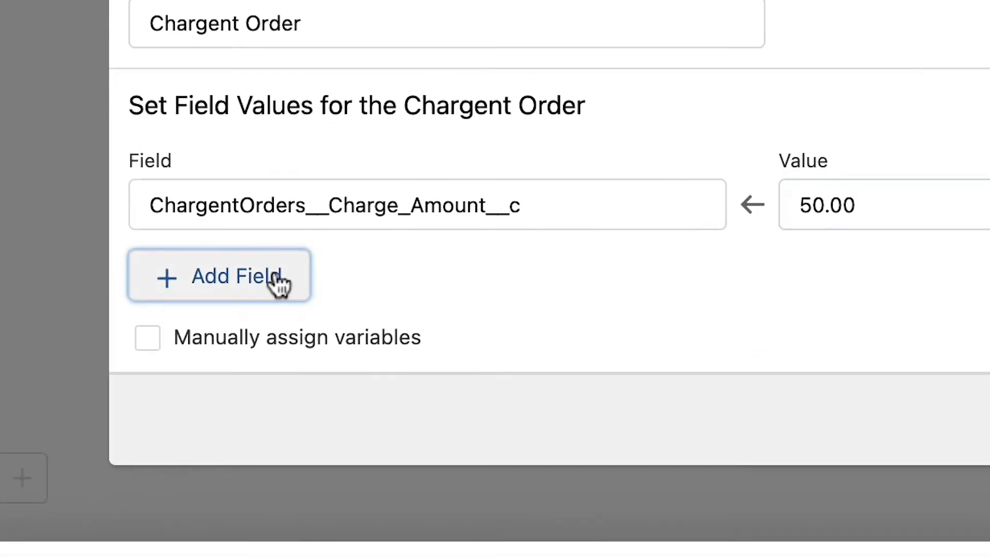
left_click(276, 295)
type("gateway")
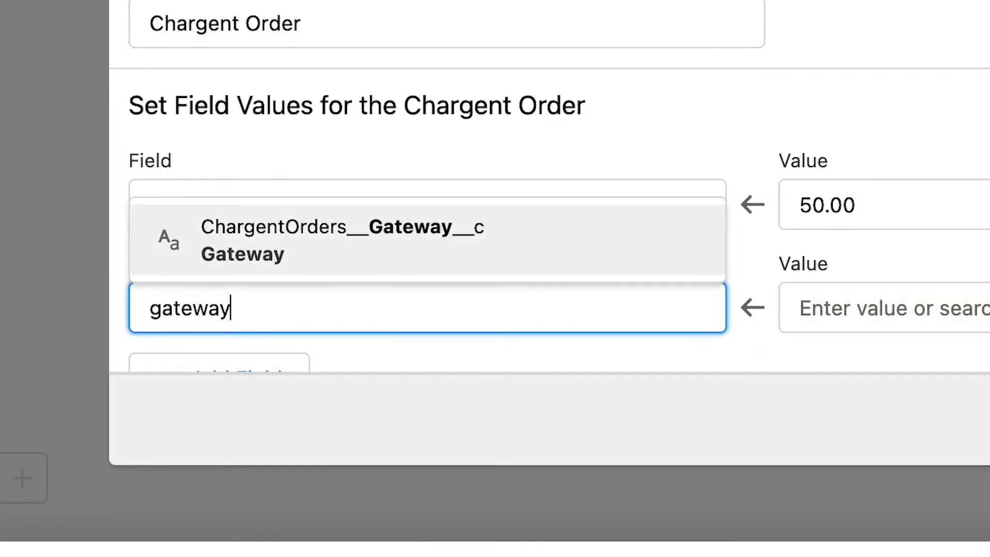
left_click(324, 254)
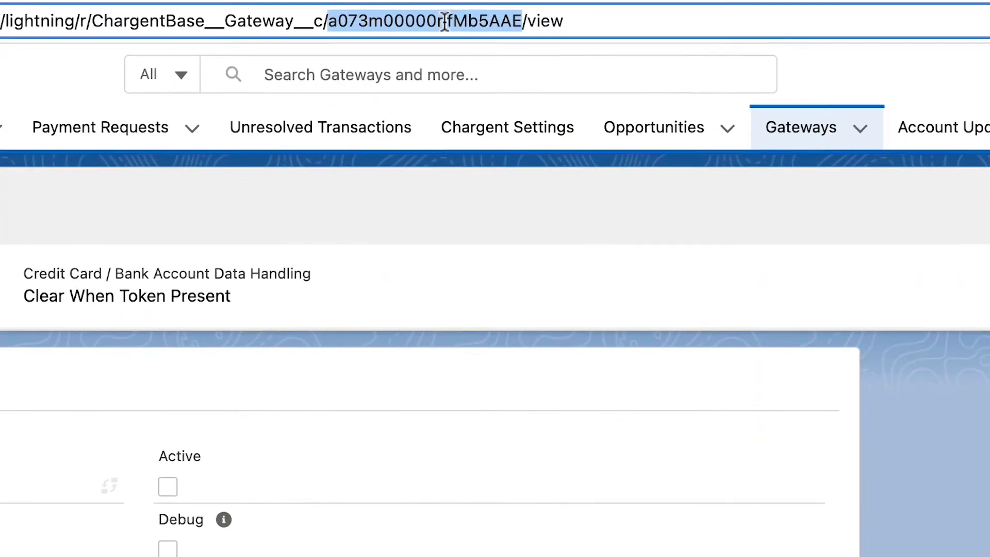
right_click(527, 272)
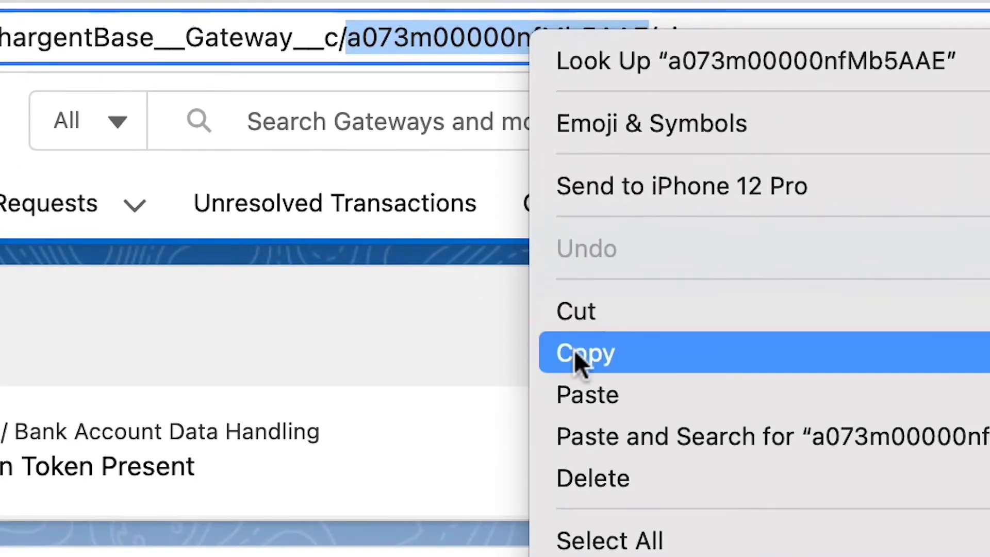
left_click(575, 352)
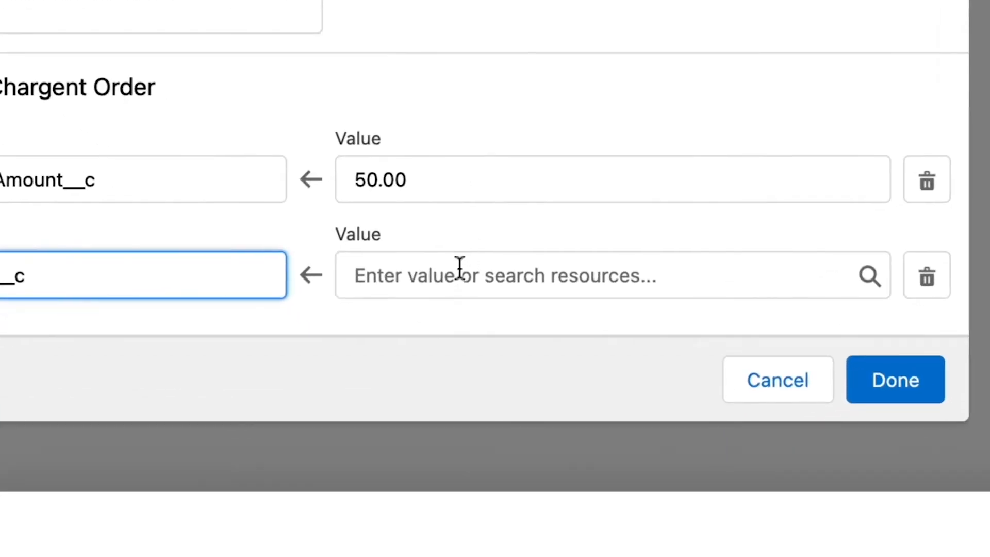
left_click(459, 271)
key("super+v")
Add the ChargentOrders__Manual_Charge__c field and set its value to $GlobalConstant.True.
scroll(59, 203, "down", 2)
left_click(178, 327)
type("manua")
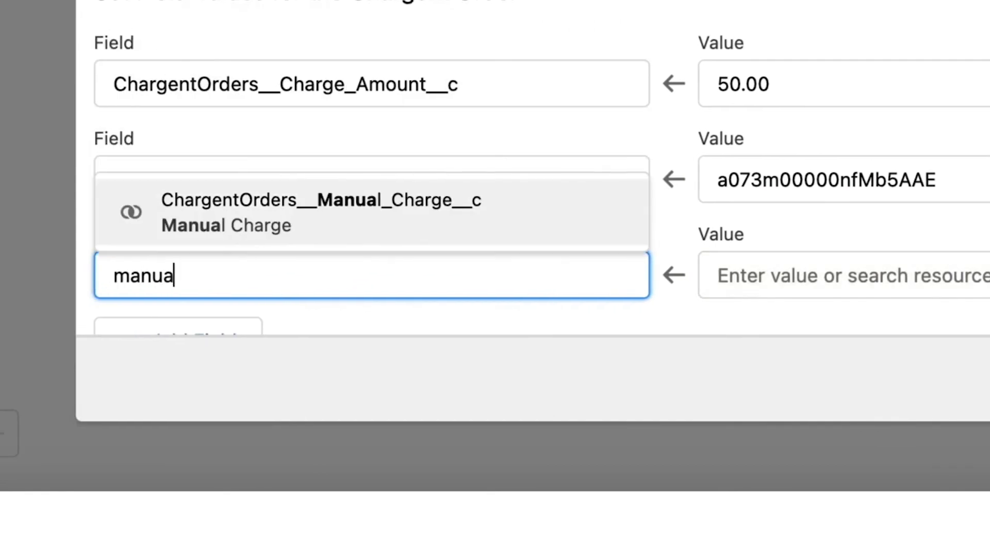
left_click(321, 209)
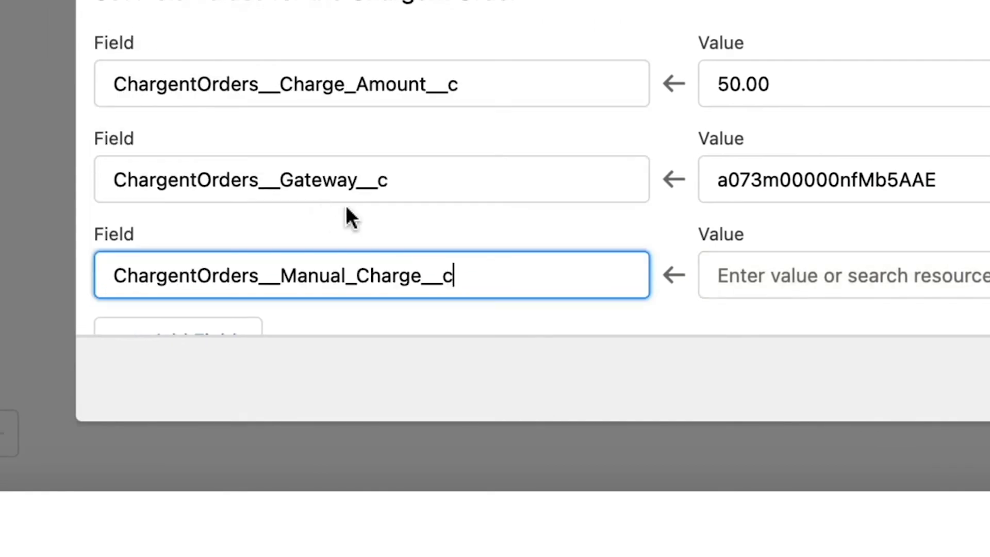
left_click(762, 290)
type("Tru")
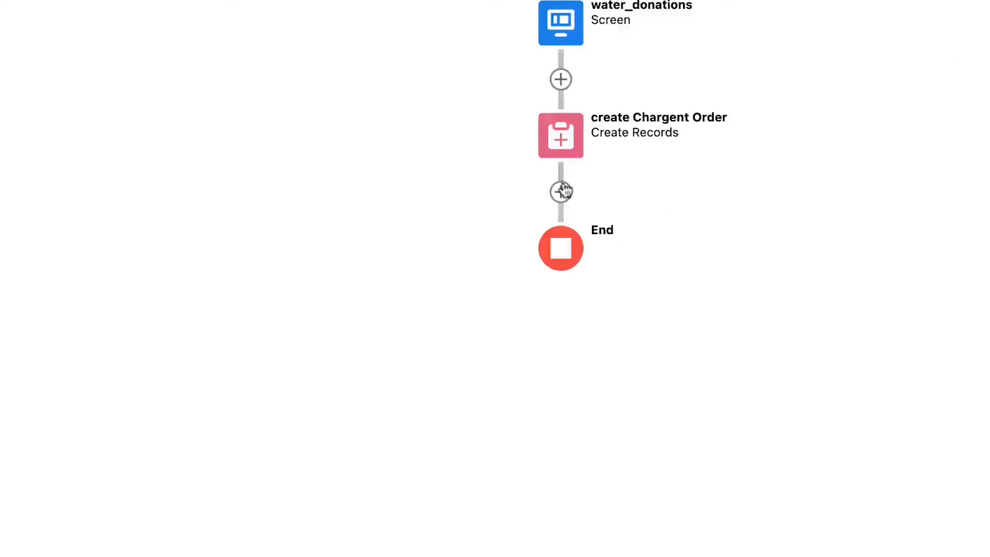
left_click(562, 191)
Add another Screen element for the payment form and fill in its label and API name.
left_click(521, 347)
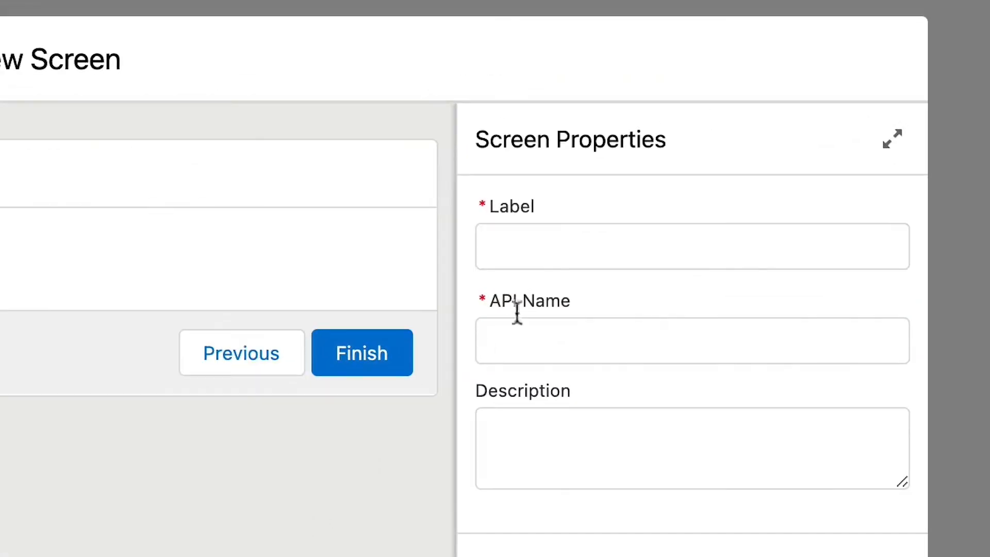
left_click(579, 232)
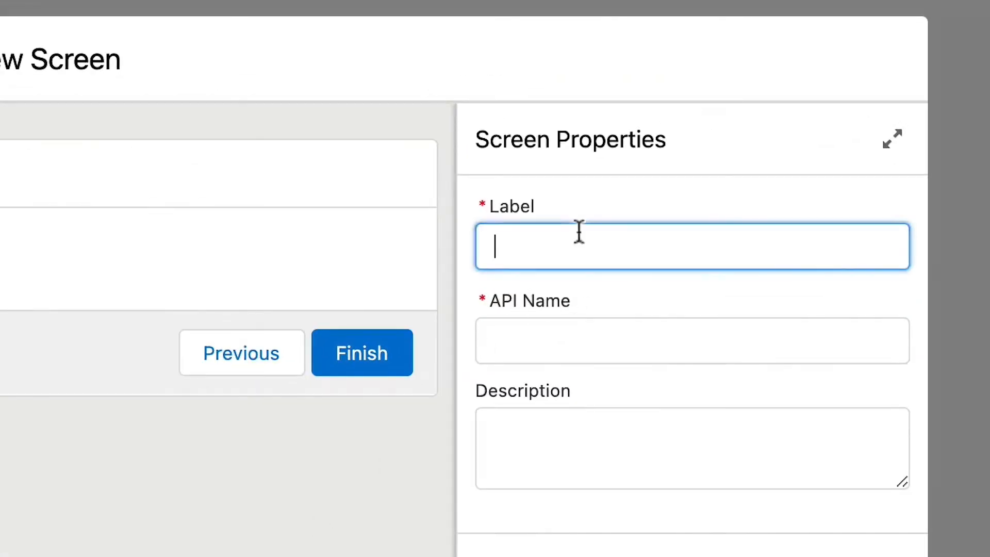
key("Tab")
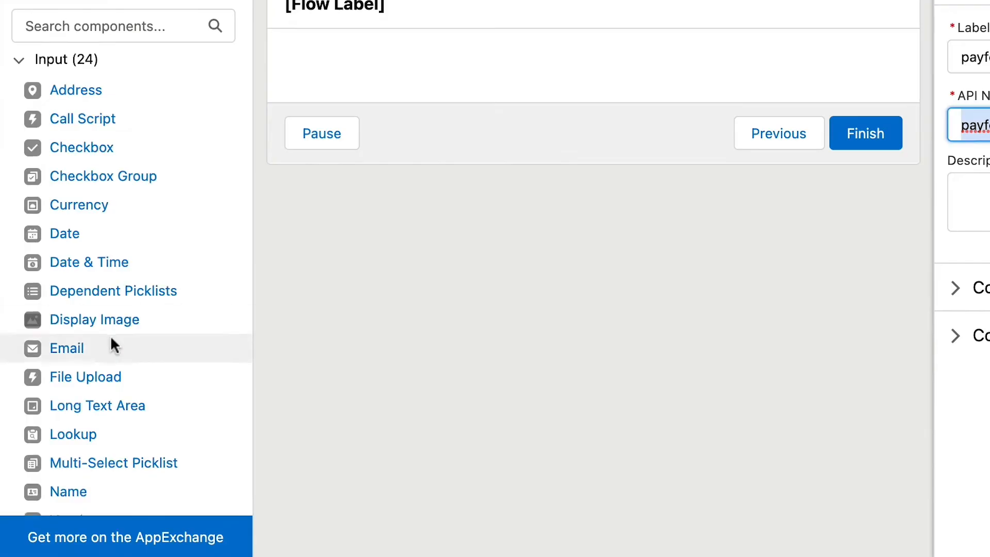
Add a Display Text component to the payment form screen, enter an API name starting with payform_, and paste in the message text.
scroll(111, 335, "down", 5)
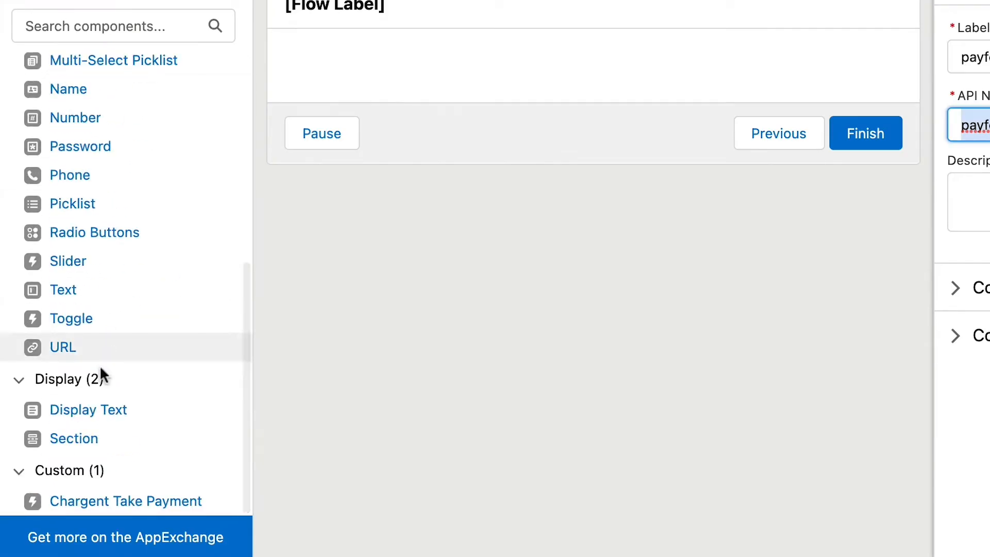
left_click(97, 448)
left_click_drag(97, 448, 501, 104)
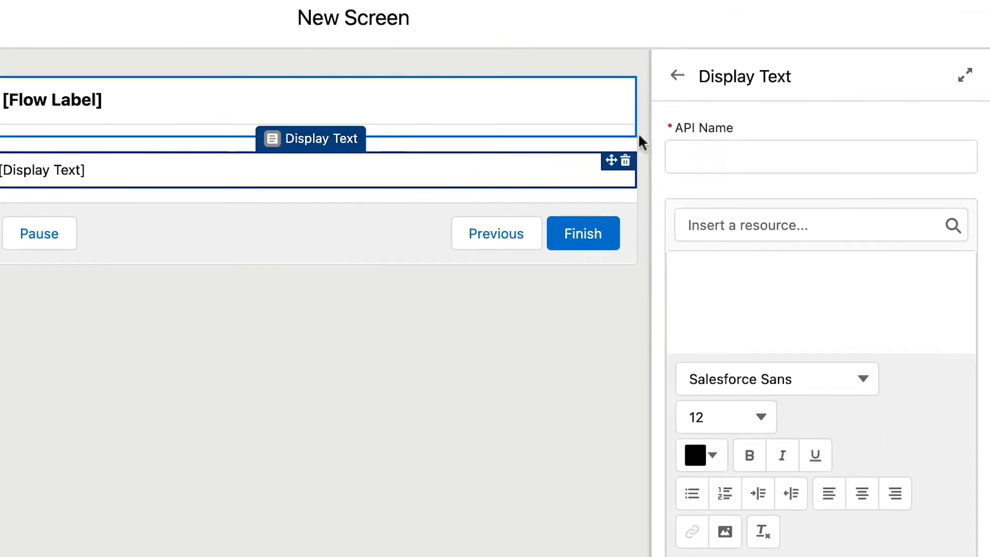
left_click(856, 121)
type("payform_")
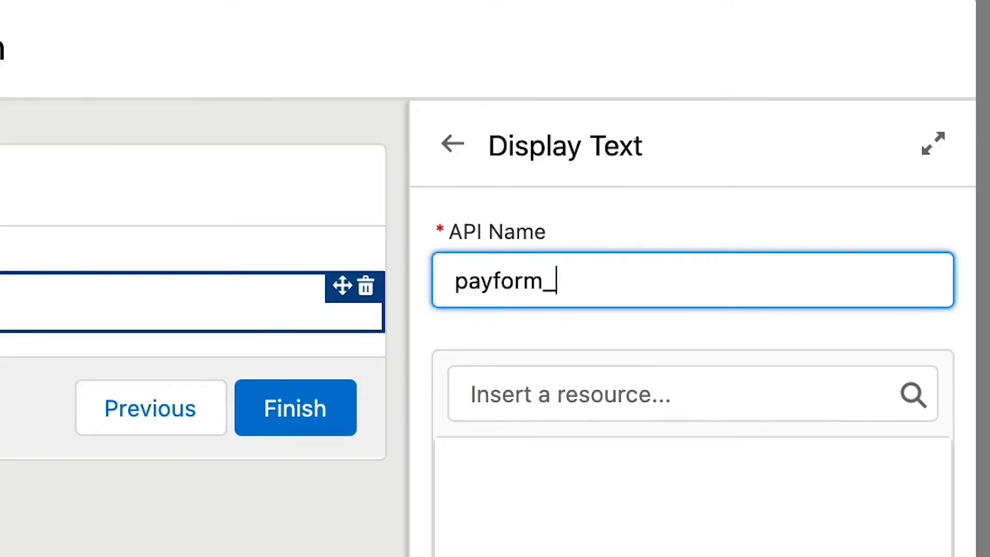
key("Tab")
key("Tab")
key("super+v")
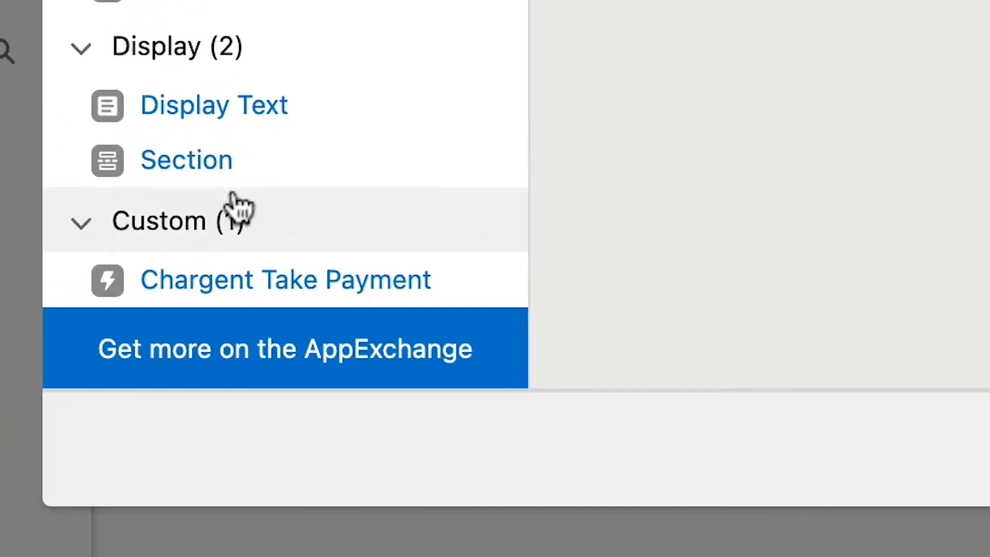
Add the Chargent Take Payment component to the payment form, named Takepayments, with ChargentOrders_Charge_Amount__C as its Charge Amount Field API Name.
left_click_drag(286, 281, 439, 235)
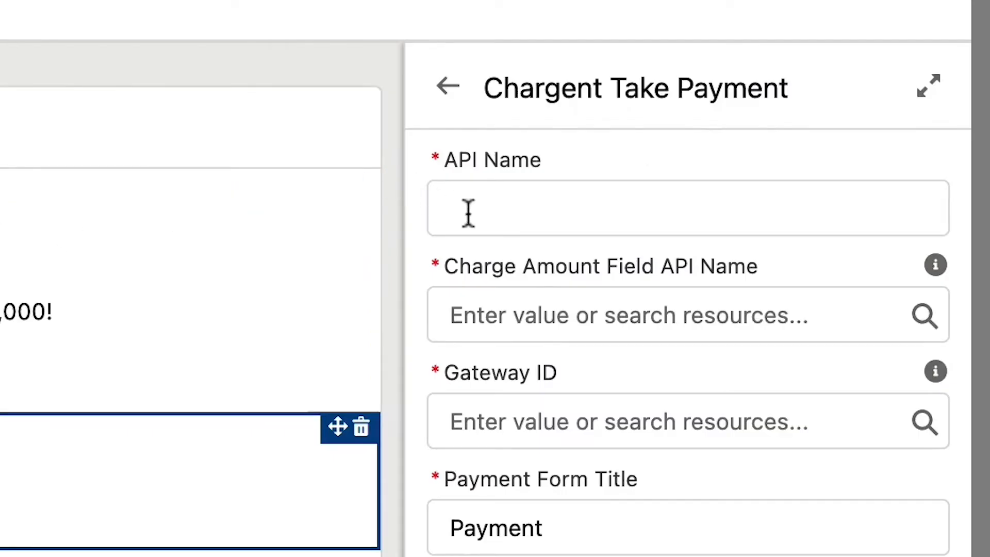
left_click(468, 212)
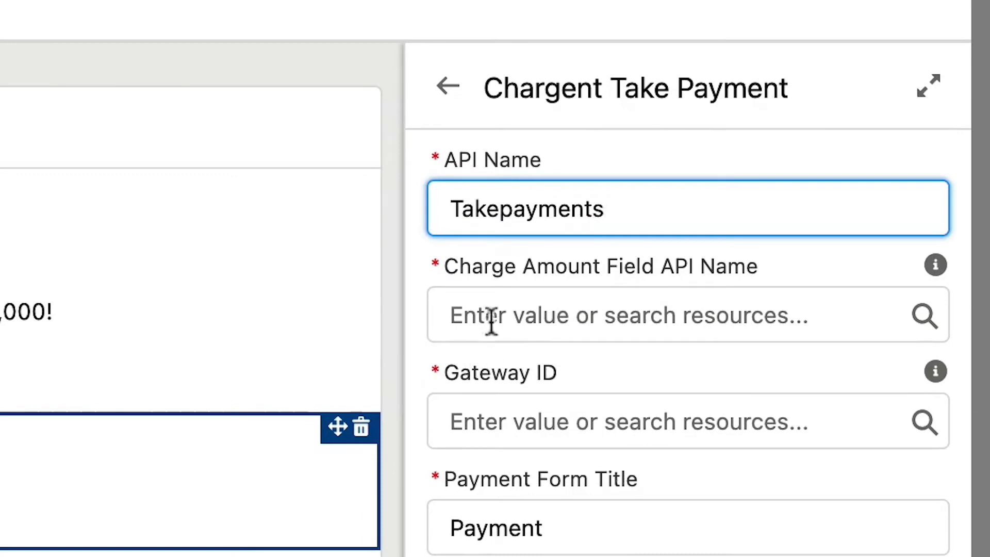
type("Takepayments")
left_click(492, 321)
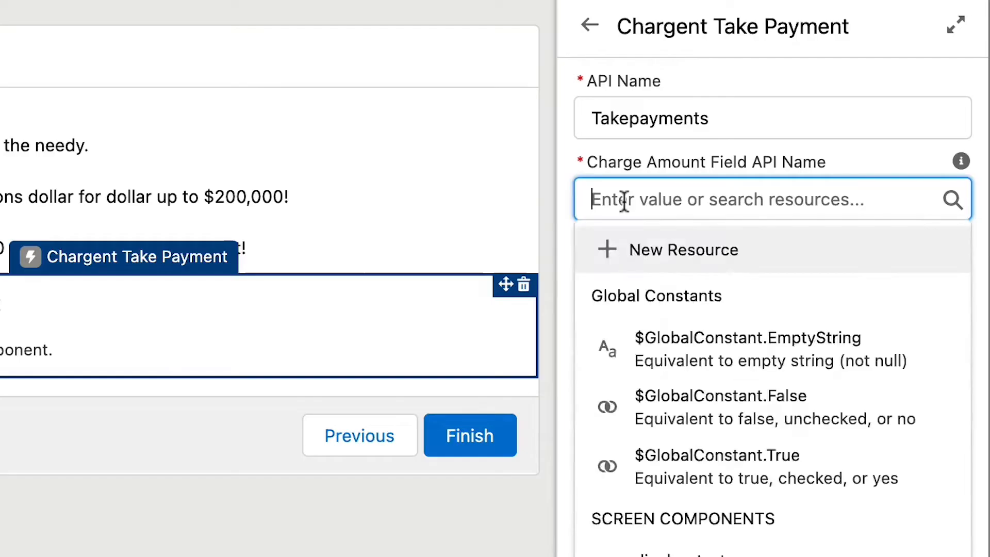
type("ChargentOrders_Charge_Amount__C")
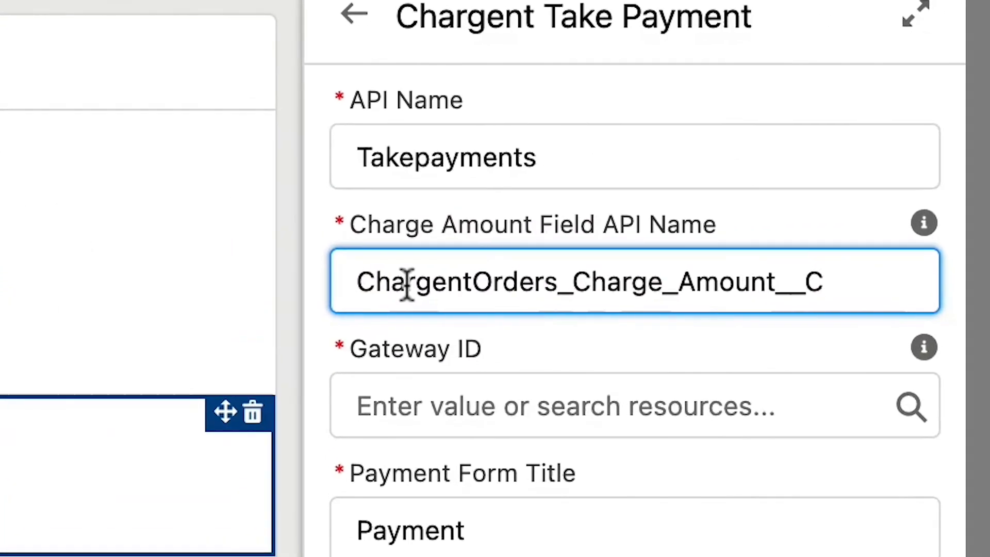
Paste the gateway's record ID into Gateway ID and set the Payment Form Title to Water Charity Donation.
left_click(399, 402)
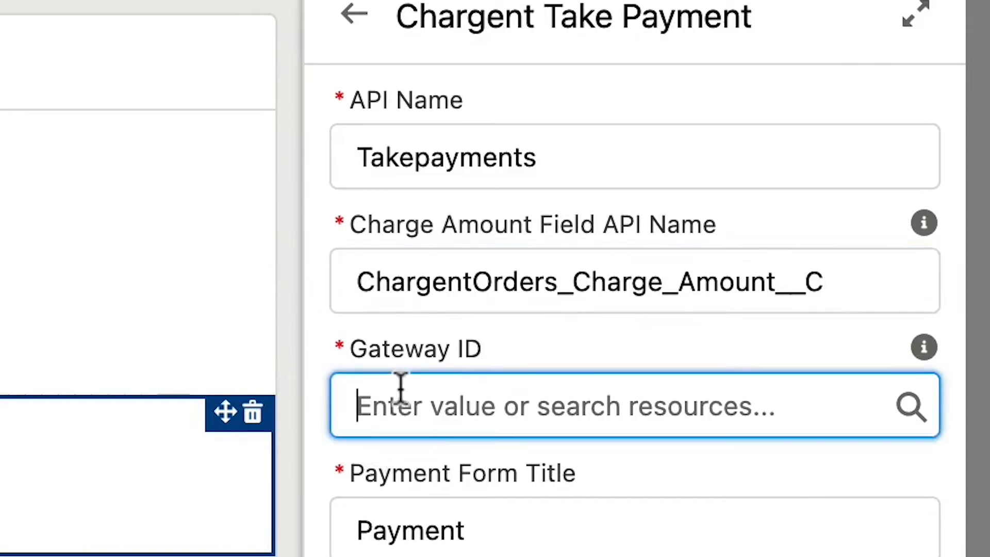
type("a073m00000nfMb5AAE")
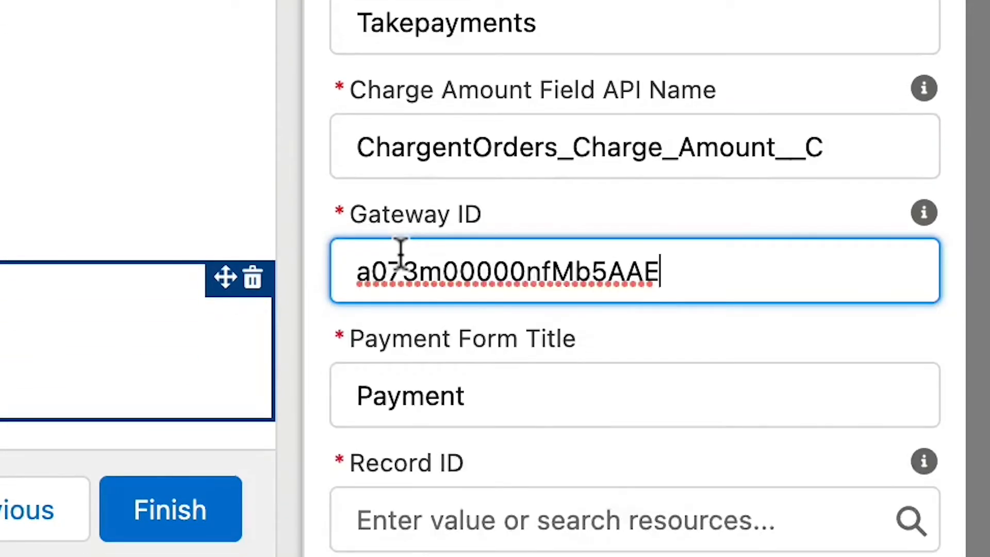
left_click(525, 398)
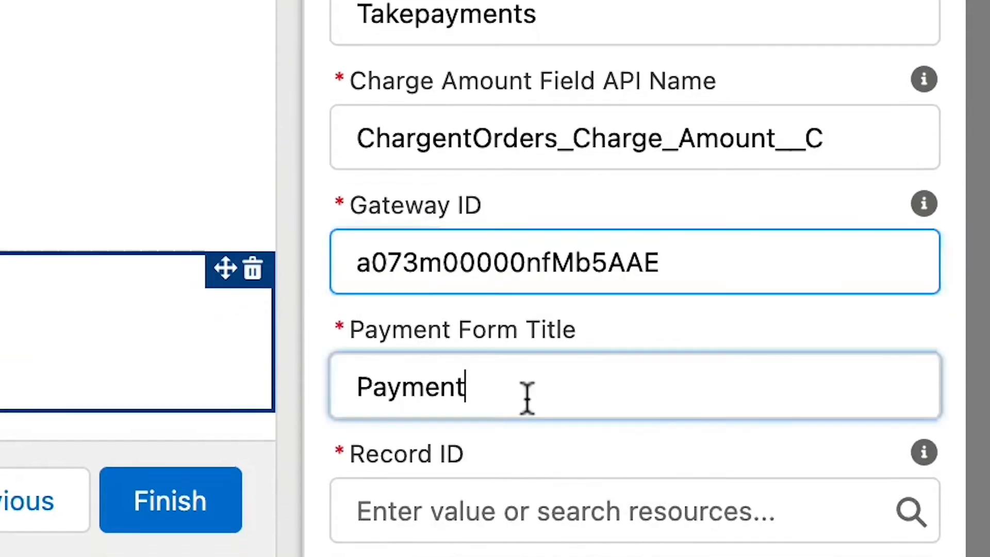
key("super+a")
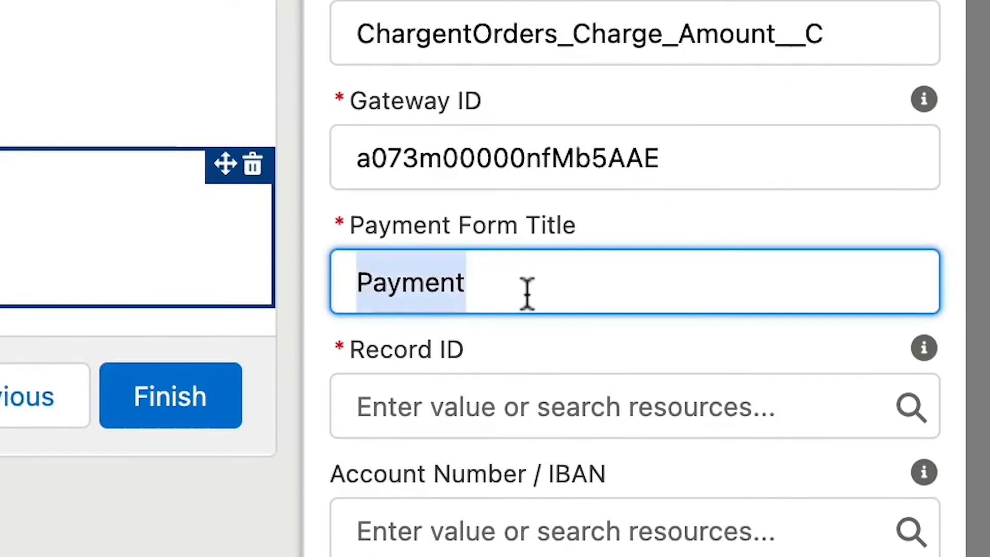
type("Water Charity Donation")
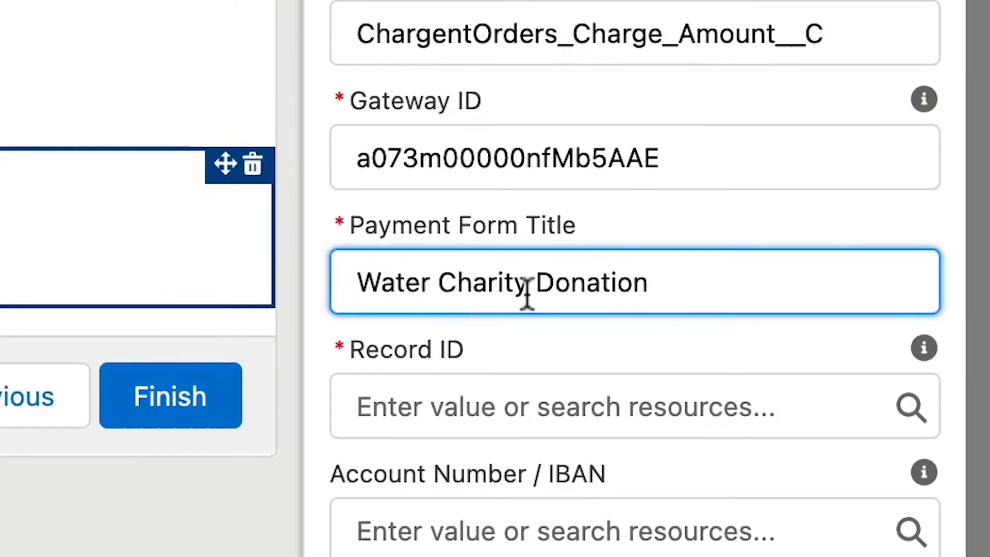
Set Record ID to the Chargent OrderId from create_Chargent_Order and fill in the Billing Contact Field API Name.
left_click(647, 404)
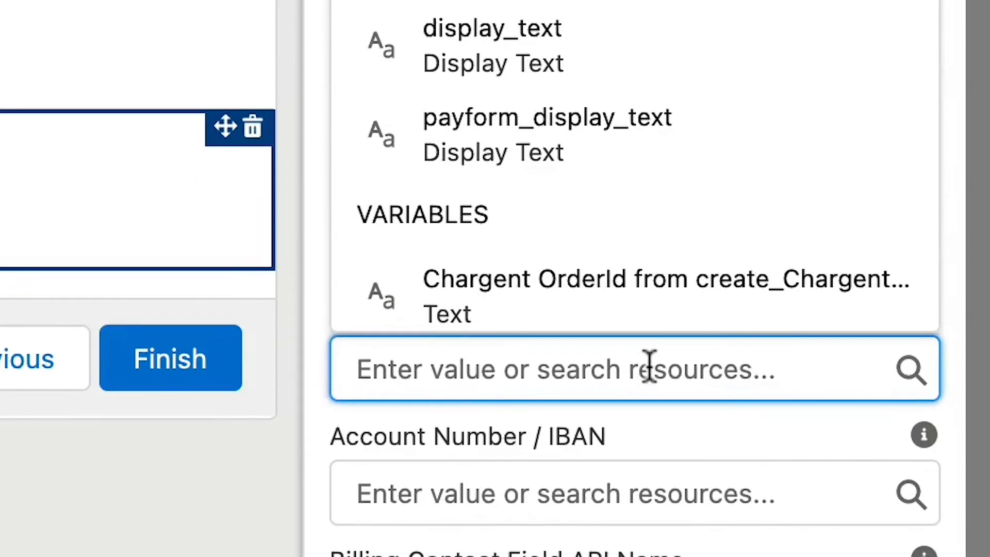
left_click(640, 202)
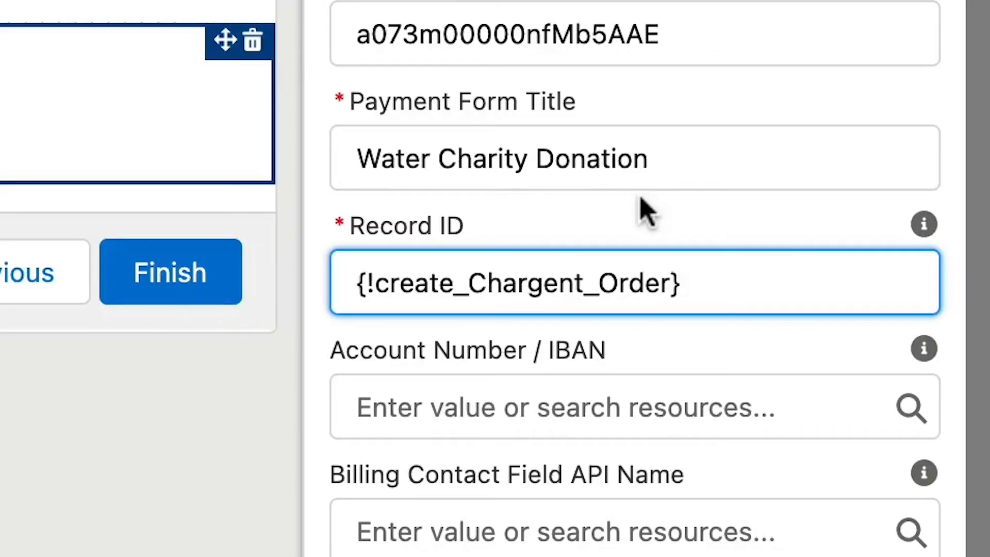
left_click(565, 522)
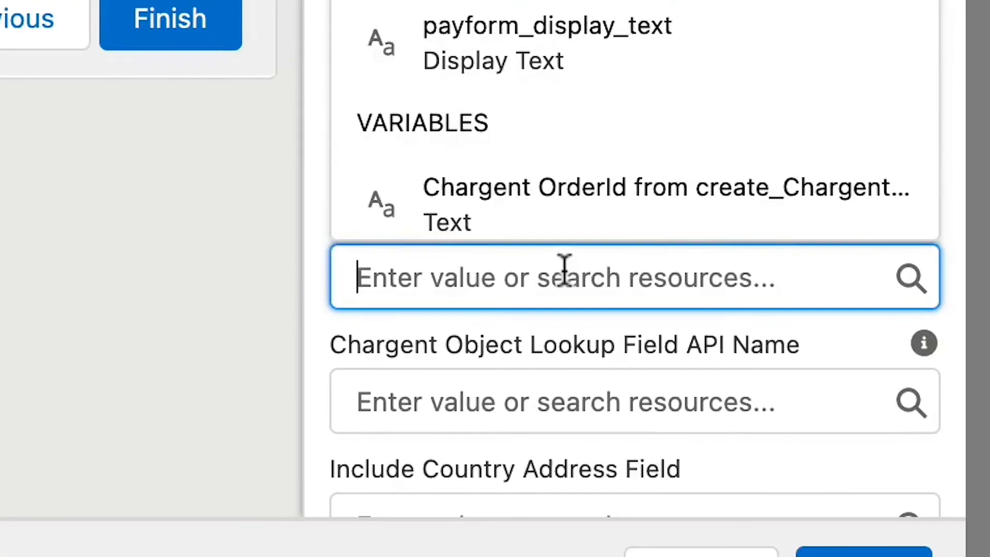
type("Cont")
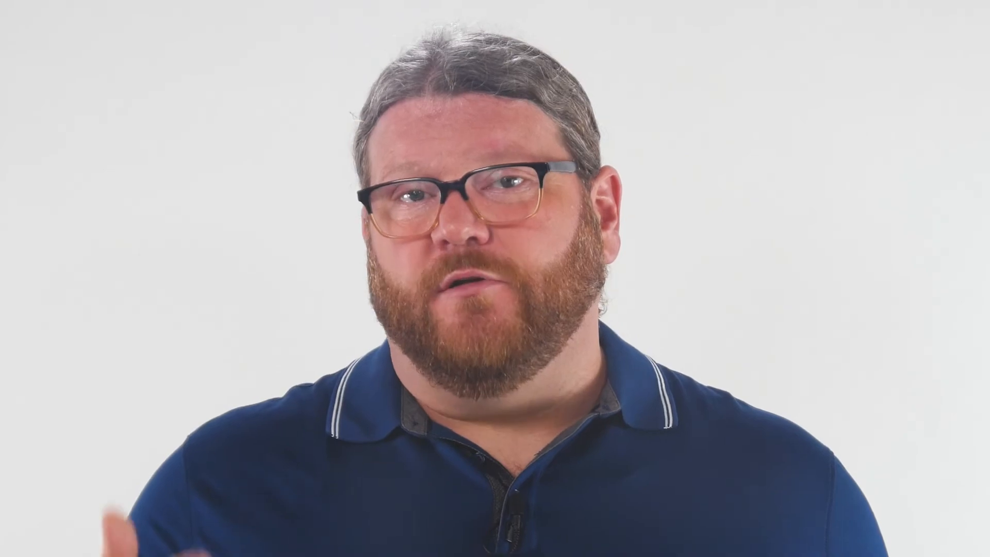
Set Include Country Address Field, Include Email Address Field and Show Toast on ScreenFlow to $GlobalConstant.True.
type("True")
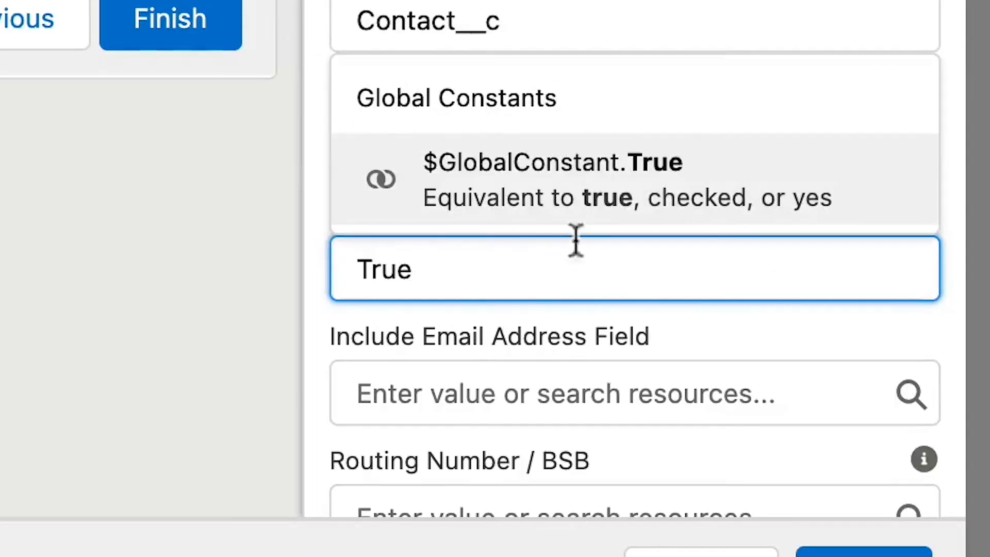
left_click(587, 196)
scroll(596, 217, "down", 3)
left_click(521, 263)
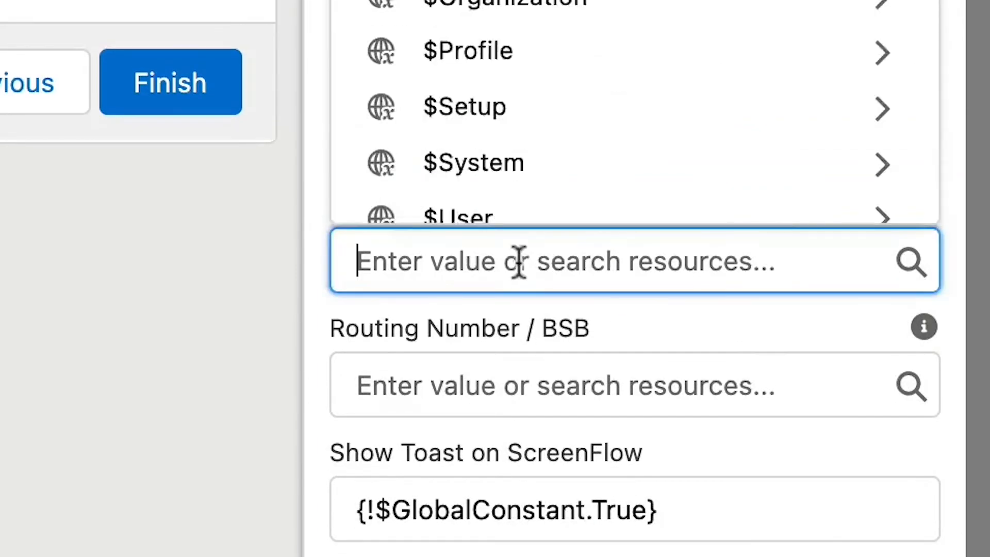
type("True")
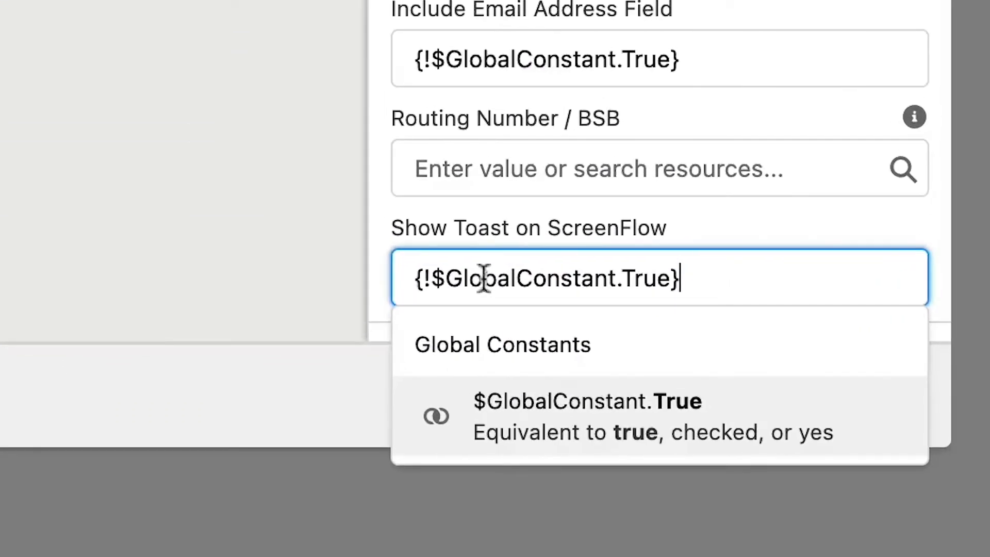
left_click(401, 386)
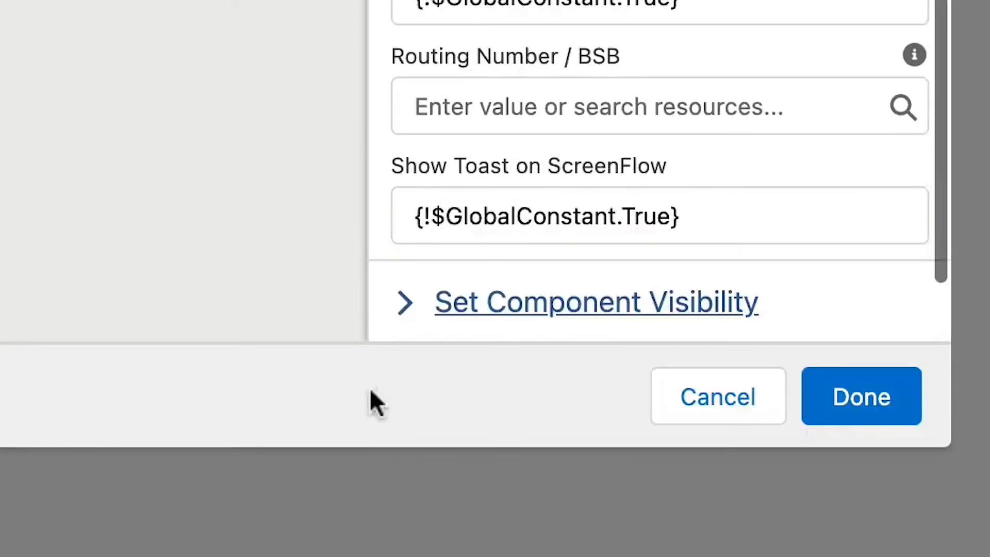
Finish the payment form screen and save the flow.
left_click(839, 413)
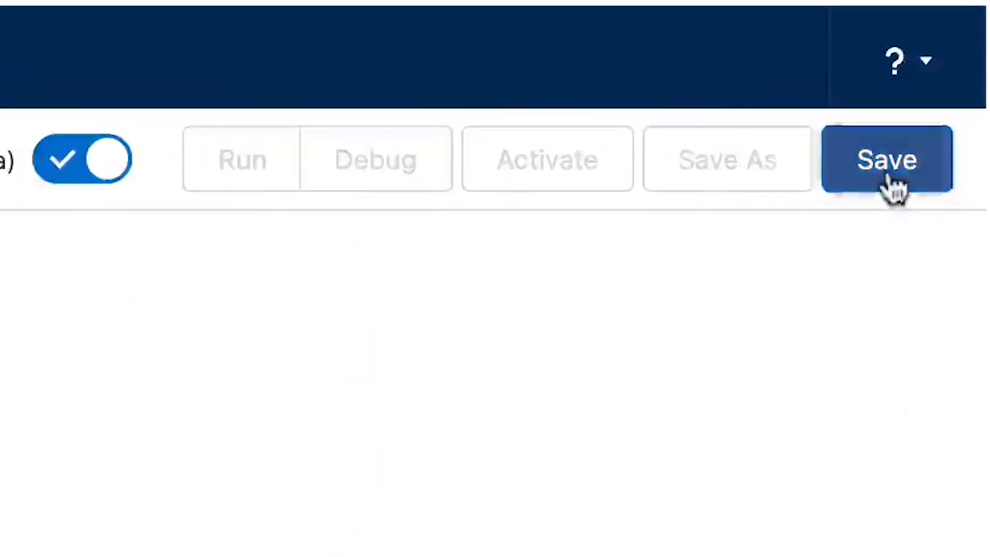
left_click(893, 188)
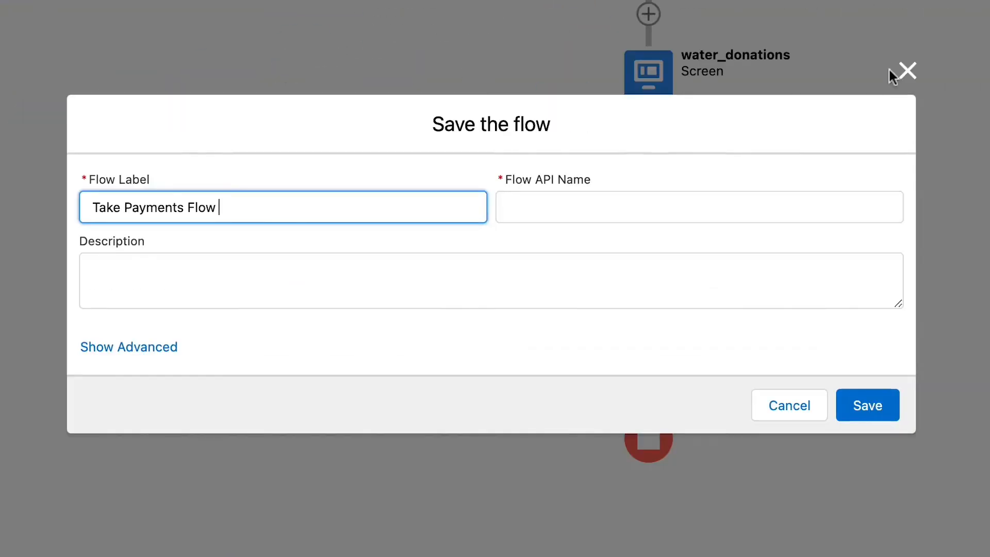
left_click(634, 194)
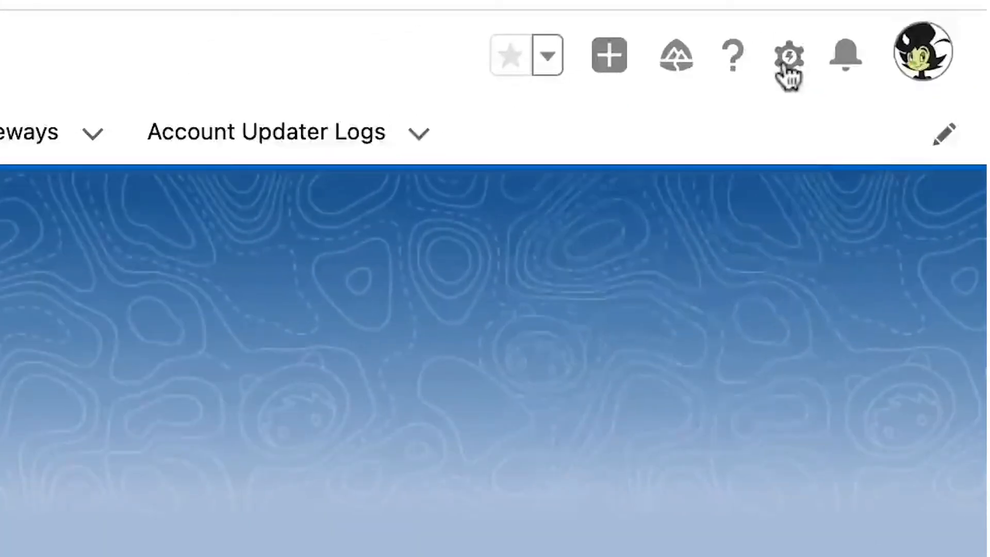
Edit the Chargent home page to include a Flow component running Take Payments Flow in the empty right column.
left_click(788, 57)
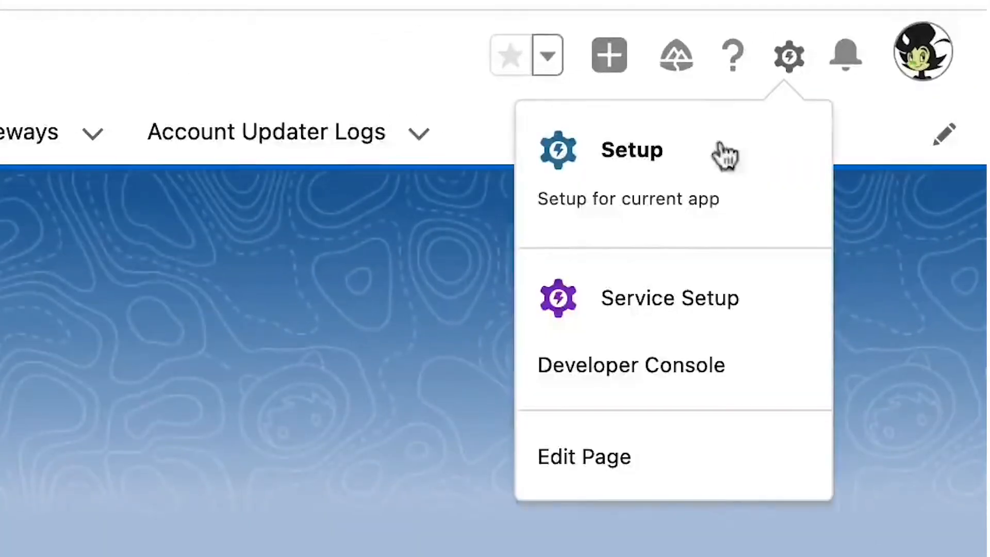
left_click(644, 460)
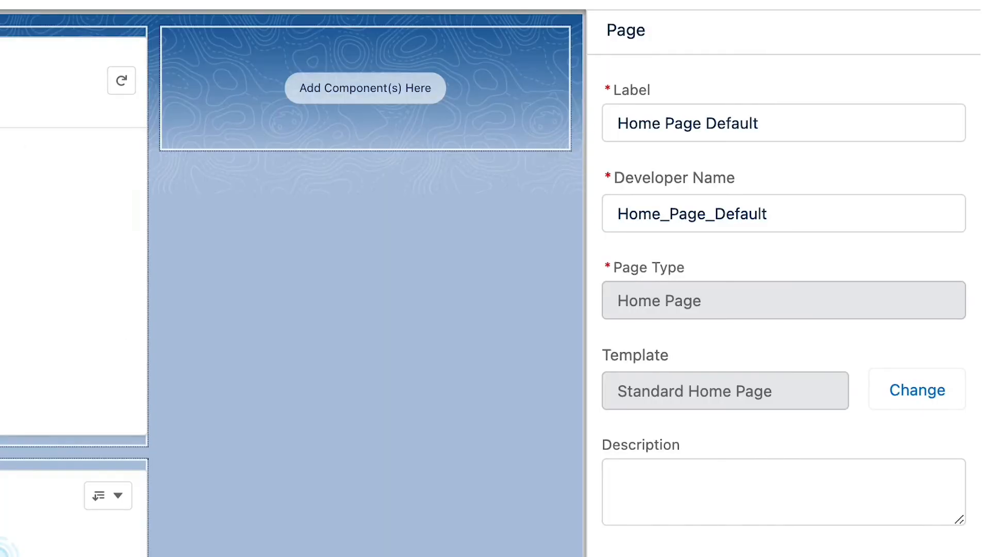
left_click_drag(1, 206, 354, 101)
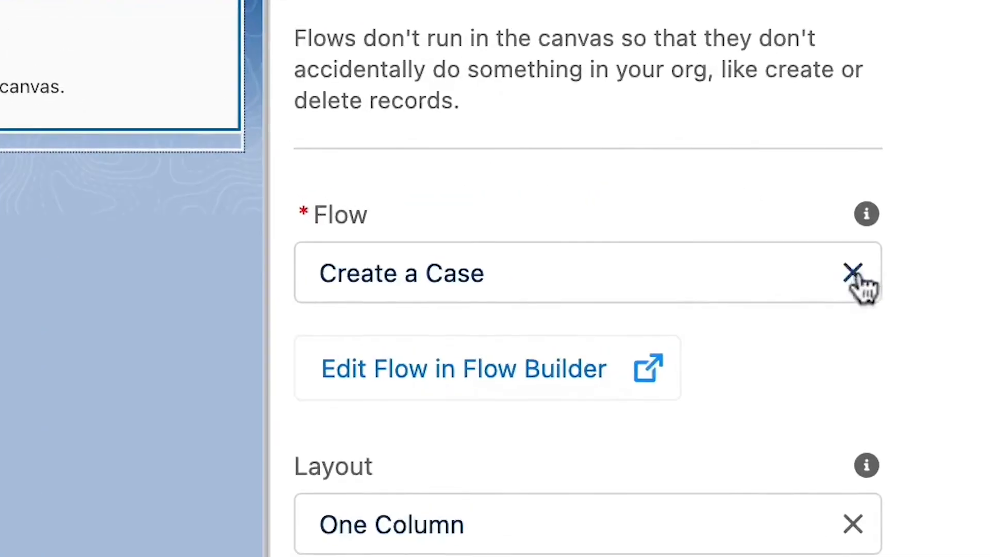
left_click(948, 228)
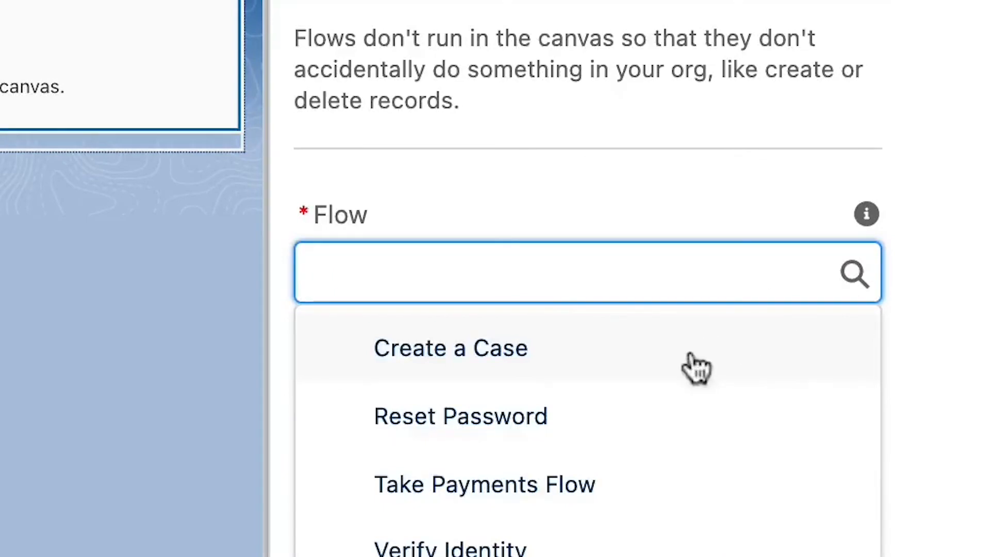
left_click(531, 390)
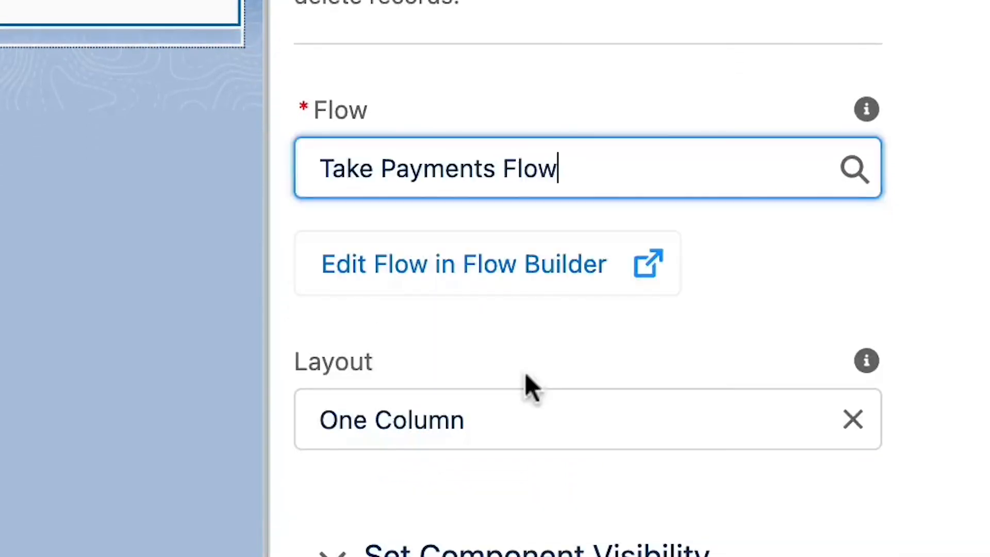
Save the edited home page and leave the page editor.
left_click(902, 79)
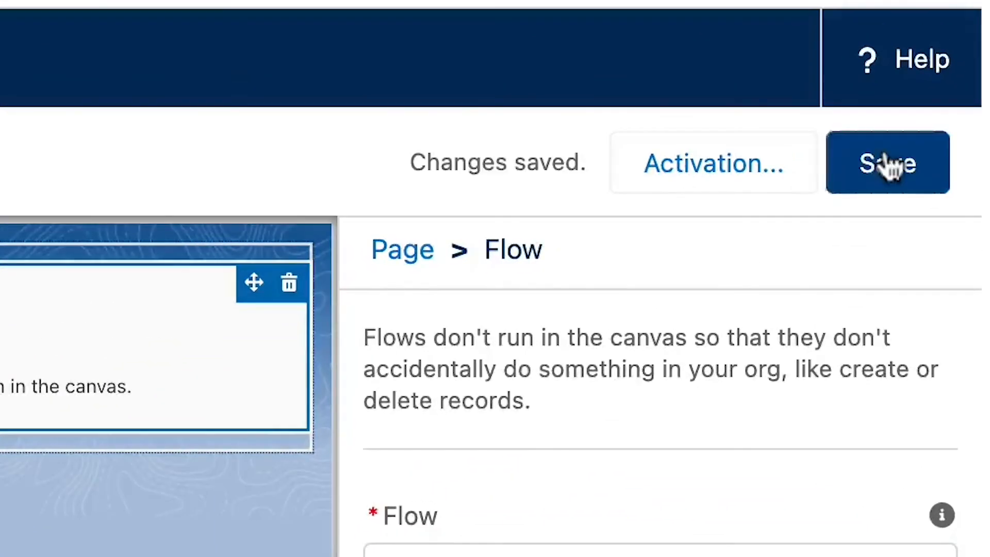
left_click(745, 184)
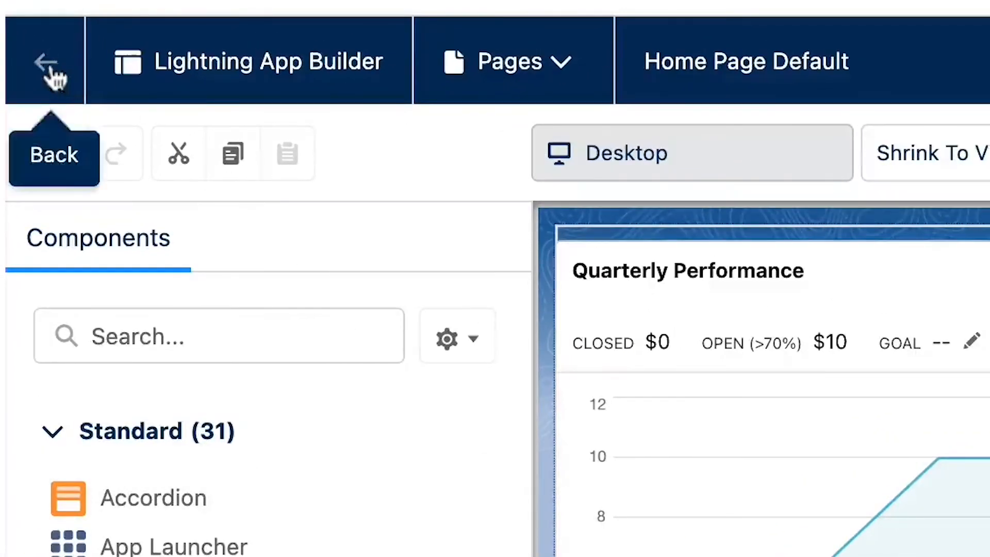
left_click(54, 77)
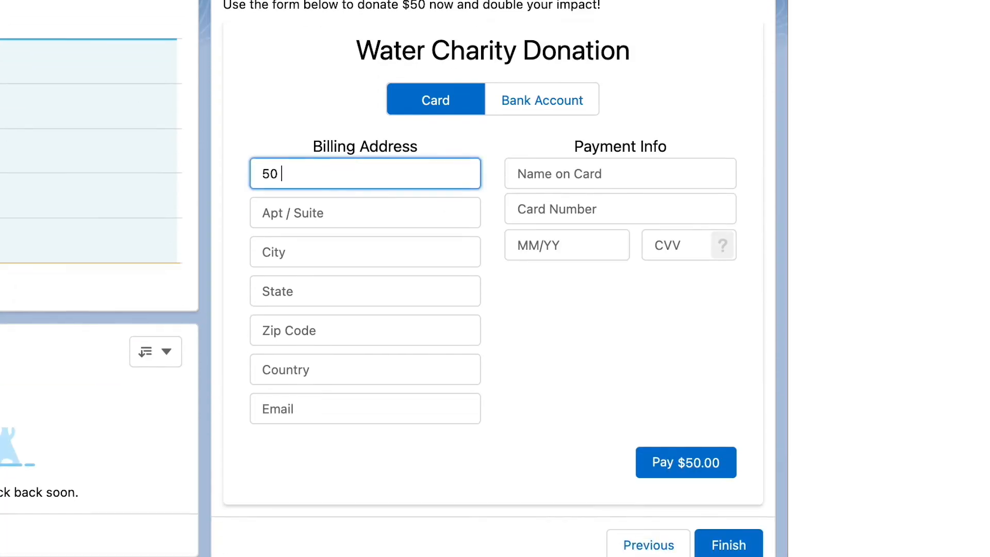
Fill in the donor's billing address on the Water Charity Donation payment form.
type("Main St")
key("Tab")
key("Tab")
type("Sa")
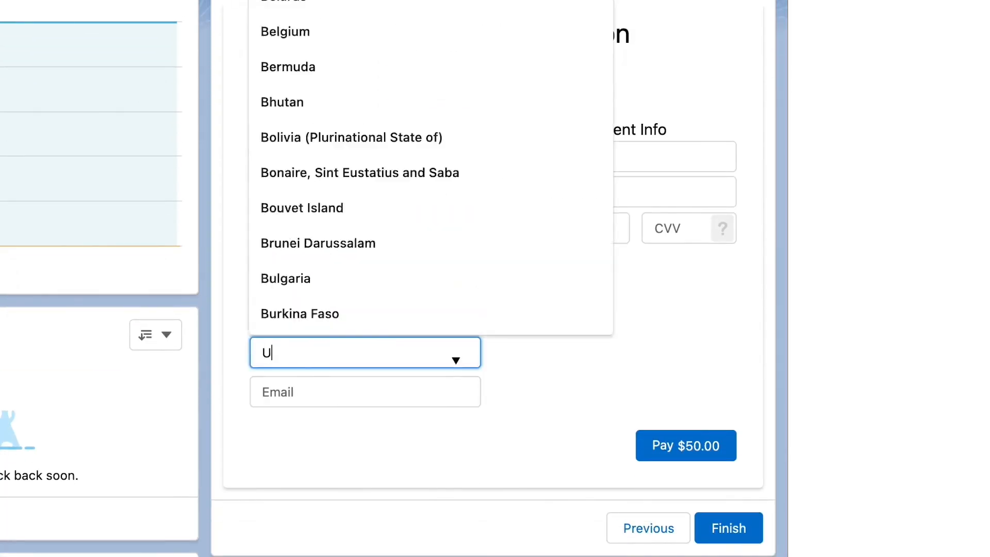